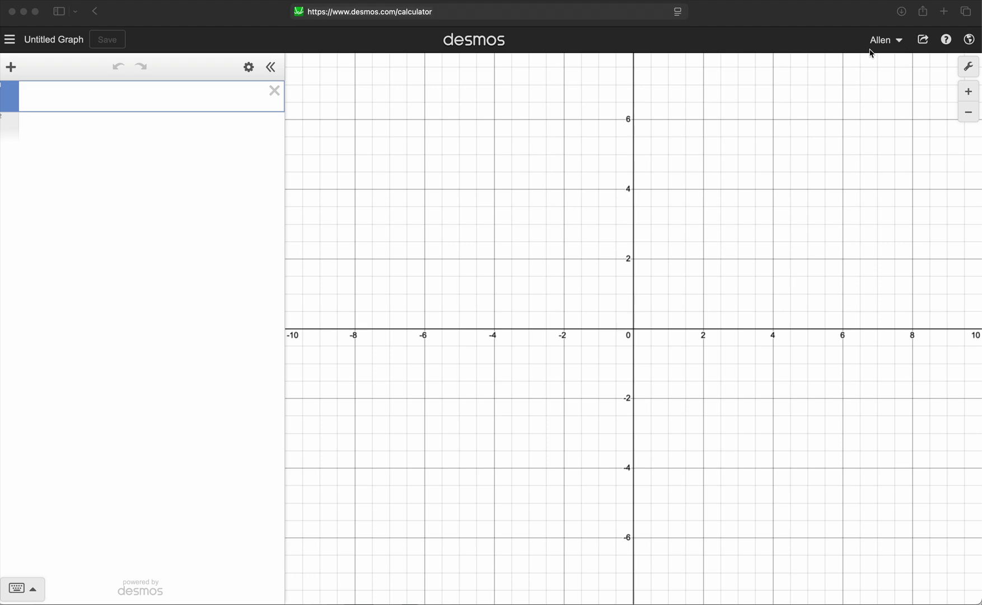
# - Check which account is signed in to the calculator
pyautogui.click(902, 45)
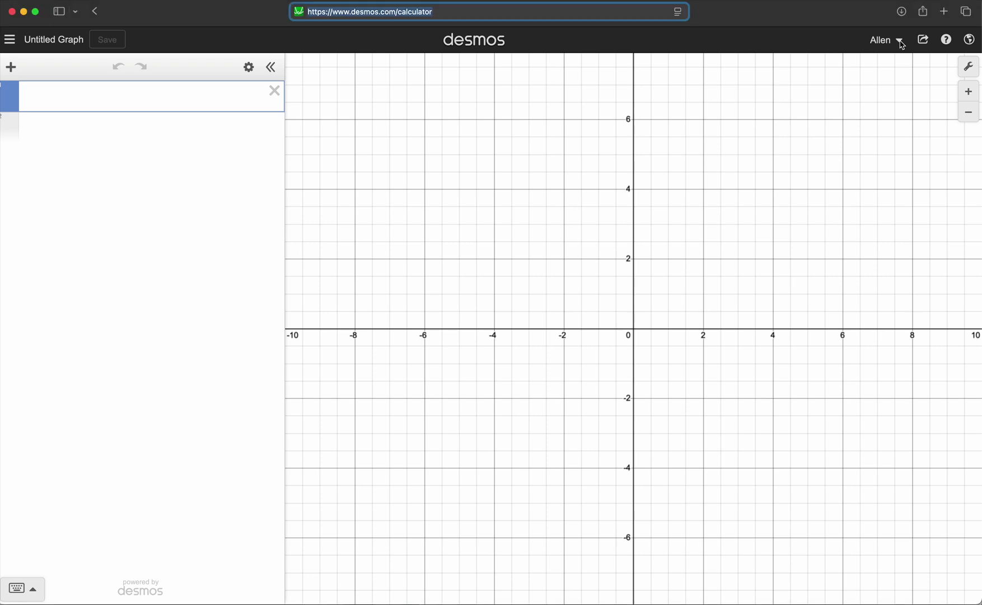
pyautogui.click(900, 41)
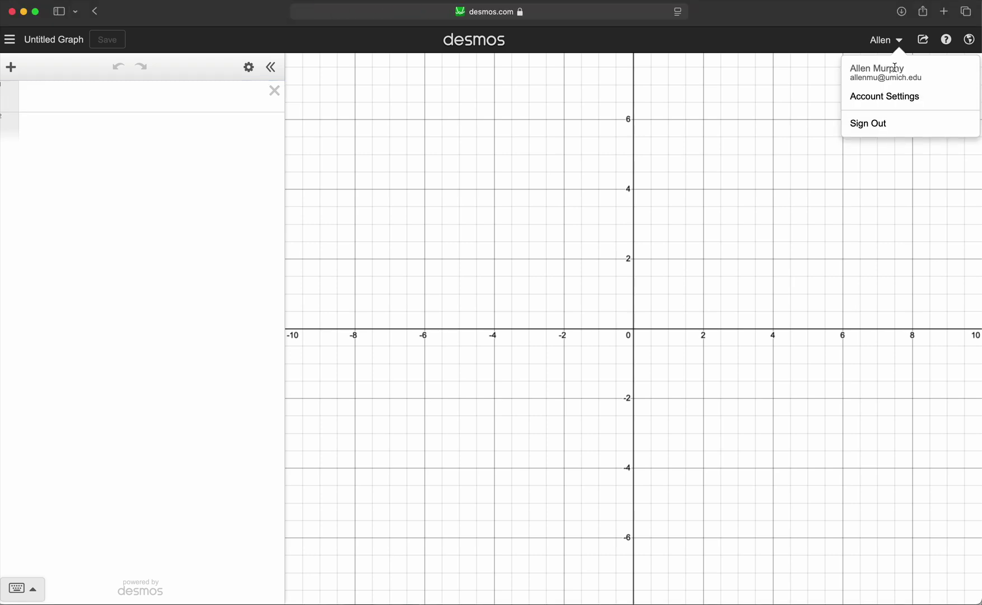
pyautogui.click(818, 50)
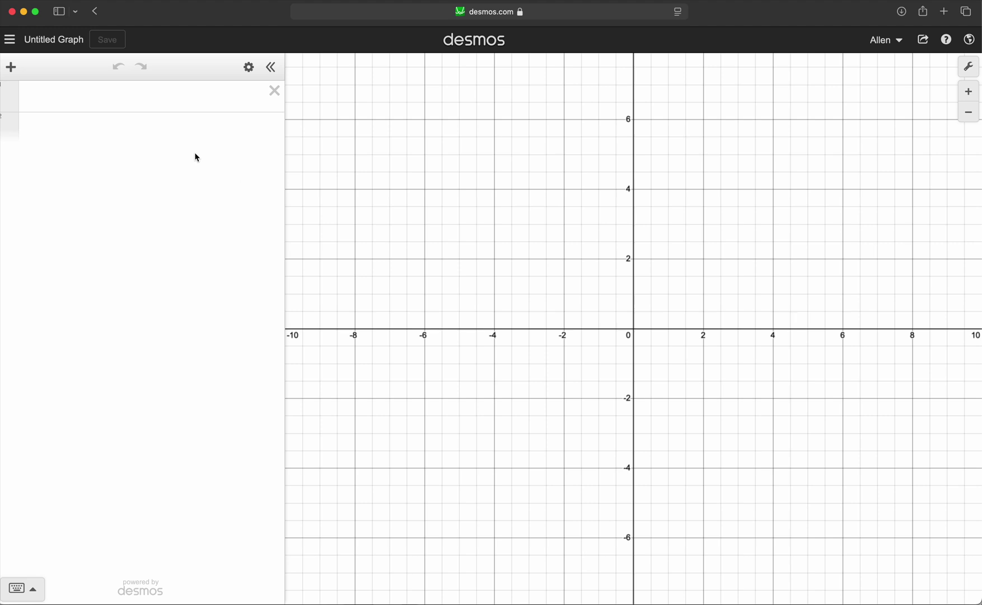
# - Add a note reading "Your First Name" as the first entry of the expression list
pyautogui.click(12, 68)
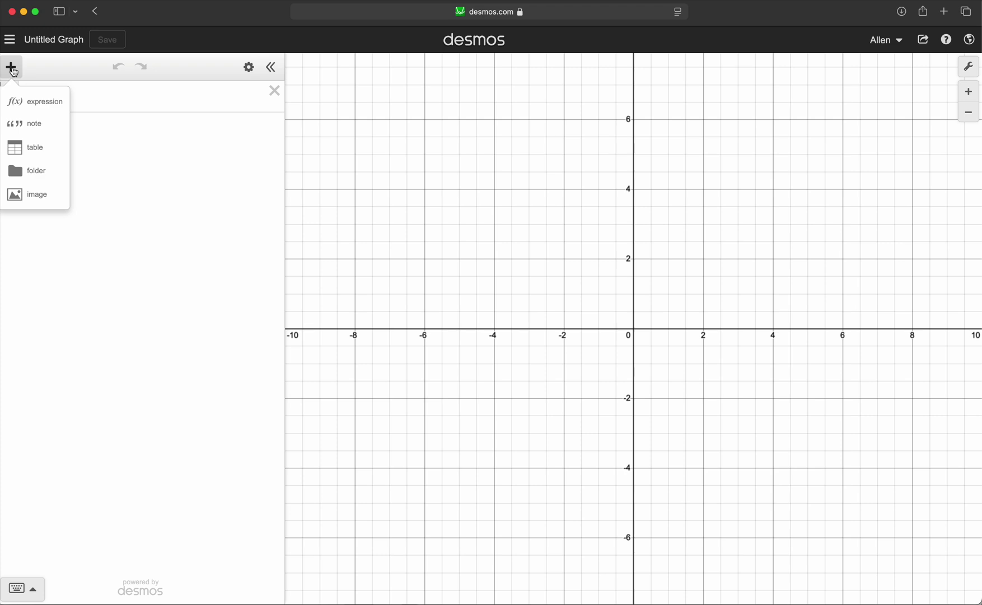
pyautogui.click(40, 127)
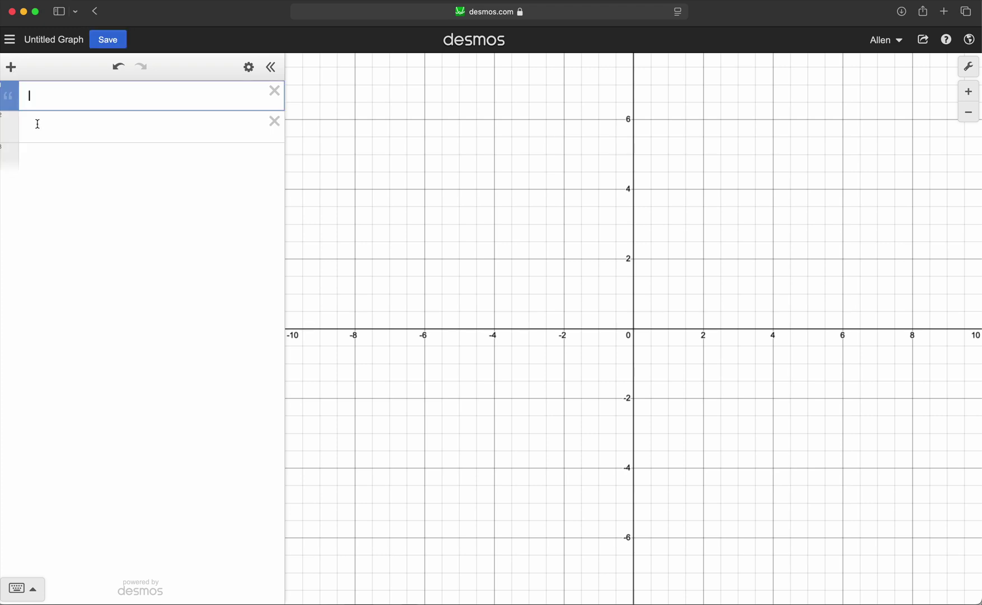
pyautogui.write('Your First Name')
# - Add a second note below it reading "Quadratic Formula Calculator"
pyautogui.click(11, 68)
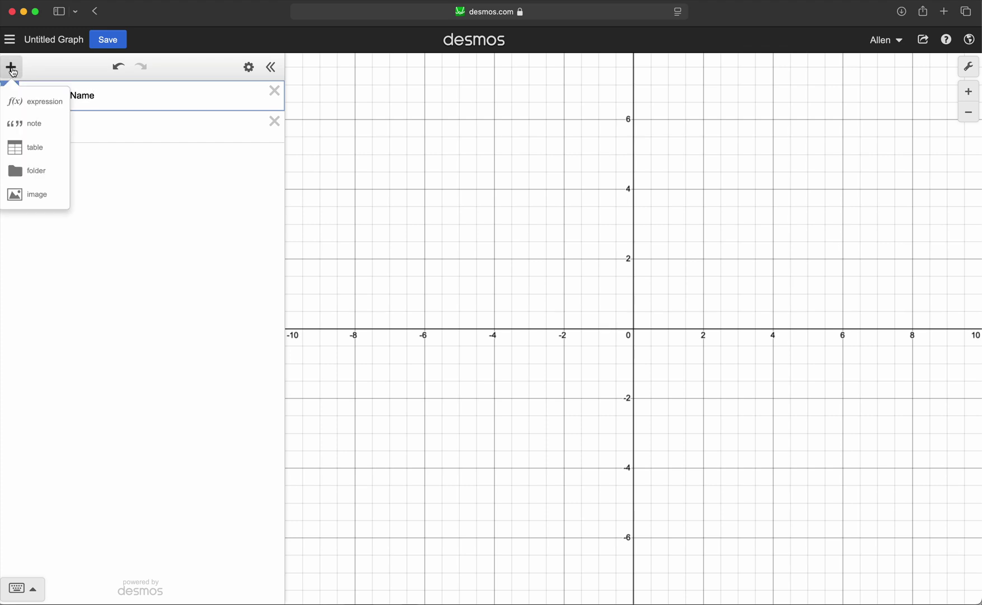
pyautogui.click(24, 125)
pyautogui.write('Quadr')
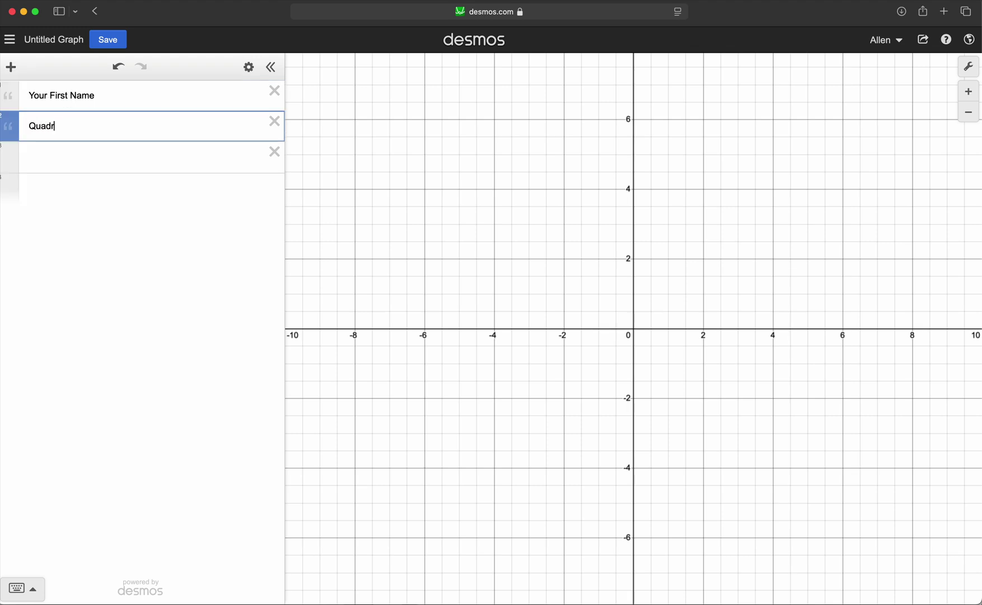
pyautogui.press('BackSpace')
pyautogui.write('ratic Fu')
pyautogui.press('BackSpace')
pyautogui.write('ormula Calculator')
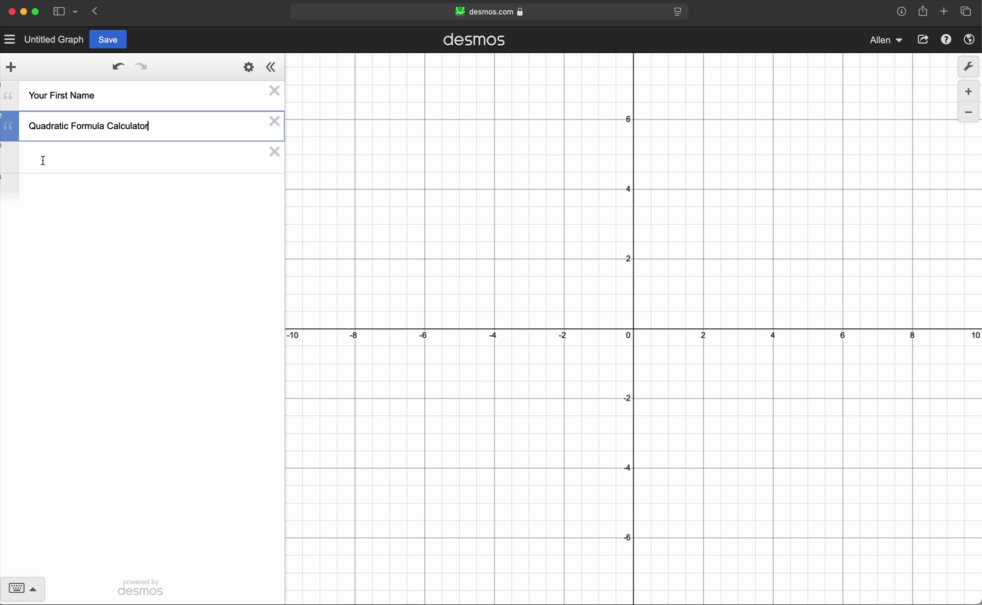
# - Add a third note reading "Enter the values of a, b, and c below:"
pyautogui.click(12, 72)
pyautogui.click(23, 124)
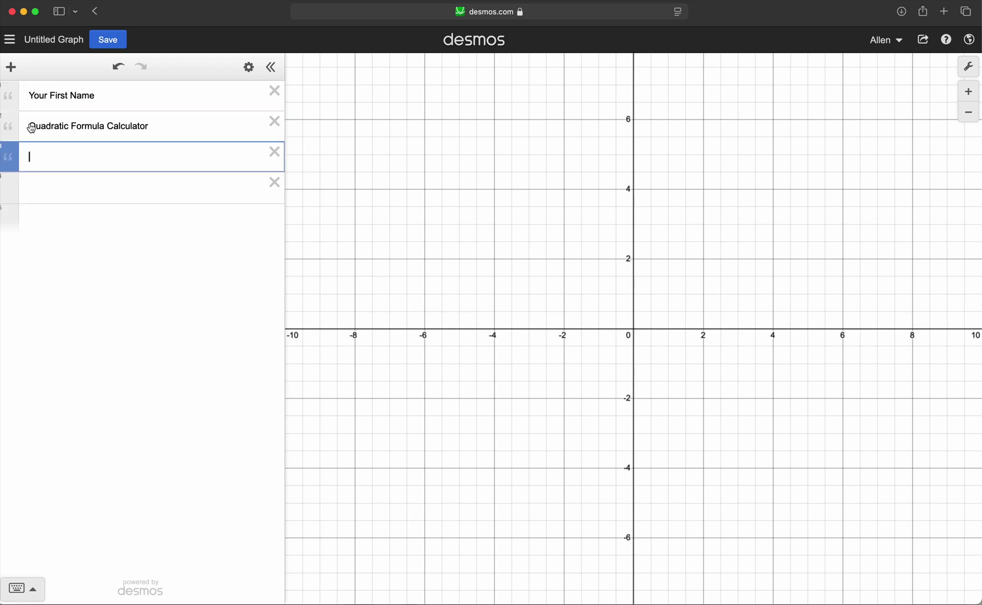
pyautogui.write('Enter the values of a, b, and ')
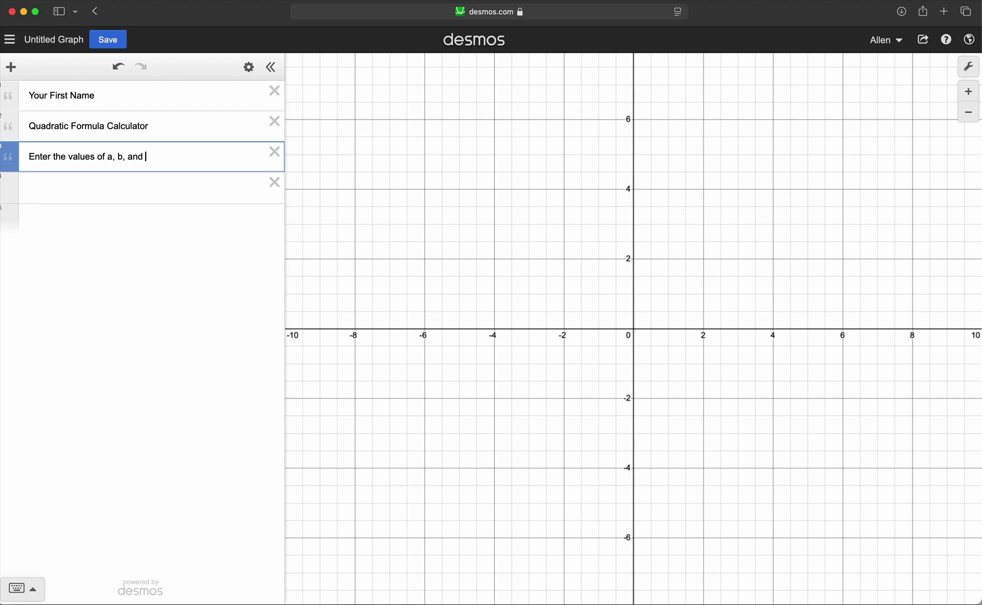
pyautogui.write('cbelow')
pyautogui.press('BackSpace')
pyautogui.press('BackSpace')
pyautogui.press('BackSpace')
pyautogui.press('BackSpace')
pyautogui.press('BackSpace')
pyautogui.press('BackSpace')
pyautogui.press('BackSpace')
pyautogui.write('c, below')
pyautogui.press('Left')
pyautogui.press('Left')
pyautogui.press('Left')
pyautogui.press('Left')
pyautogui.press('BackSpace')
pyautogui.press('Right')
pyautogui.press('Right')
pyautogui.press('Right')
pyautogui.press('Right')
pyautogui.press('Right')
pyautogui.press('Right')
pyautogui.write(':')
# - Define the coefficients a=1, b=5 and c=6 as three separate expressions below the notes
pyautogui.click(38, 190)
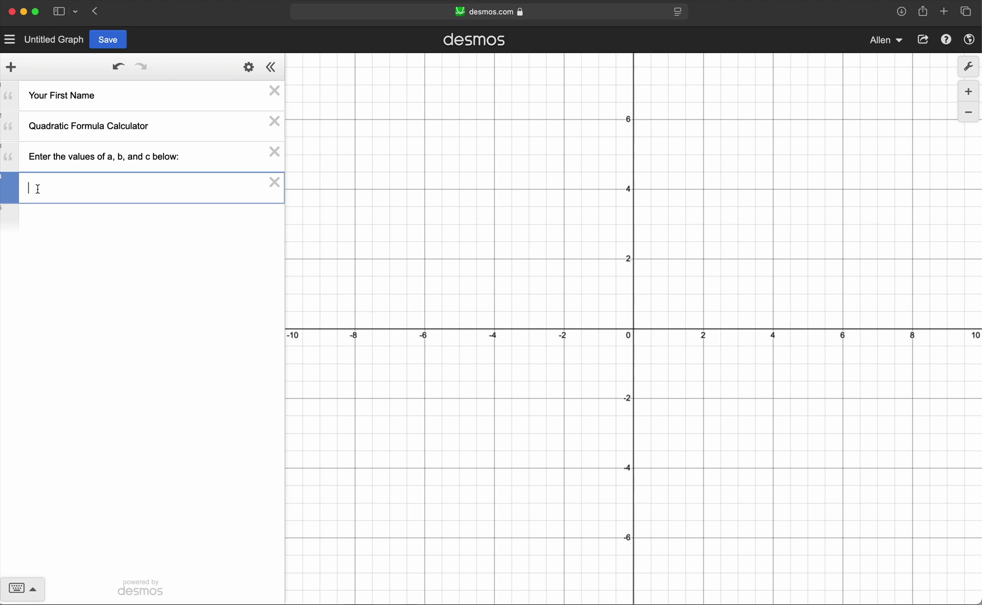
pyautogui.write('a=1')
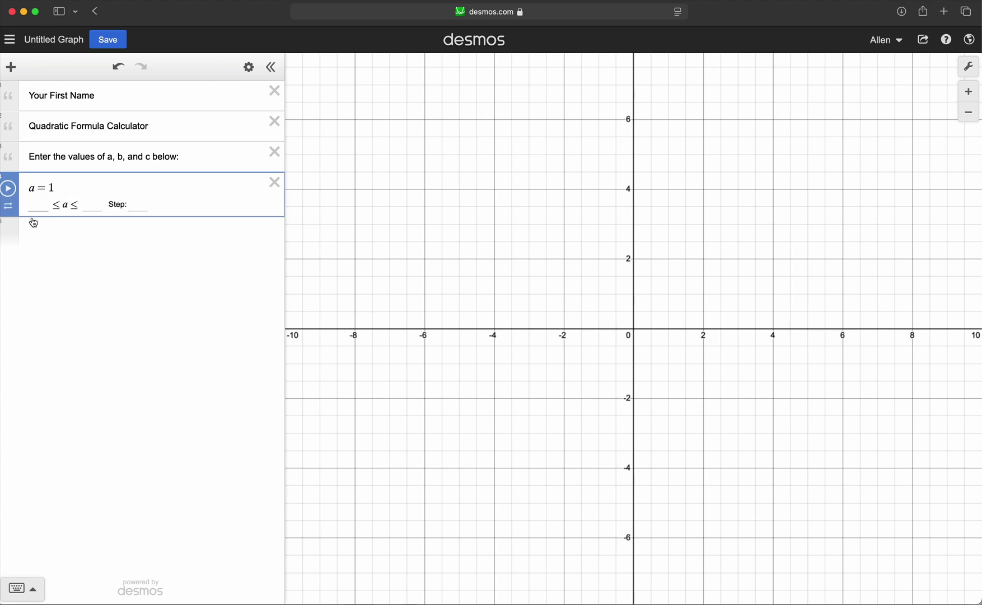
pyautogui.click(49, 236)
pyautogui.write('b=5')
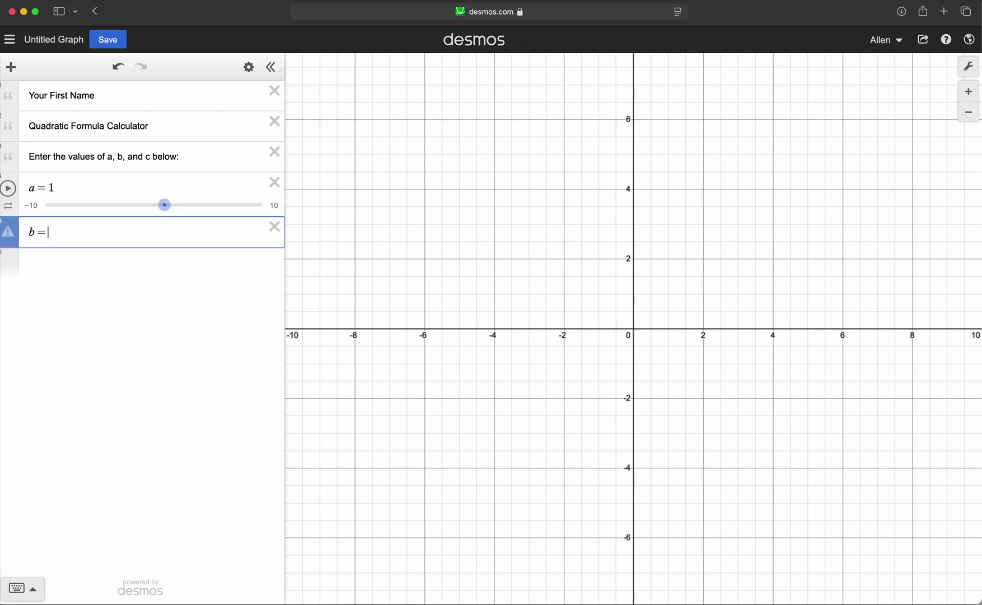
pyautogui.click(39, 279)
pyautogui.write('c')
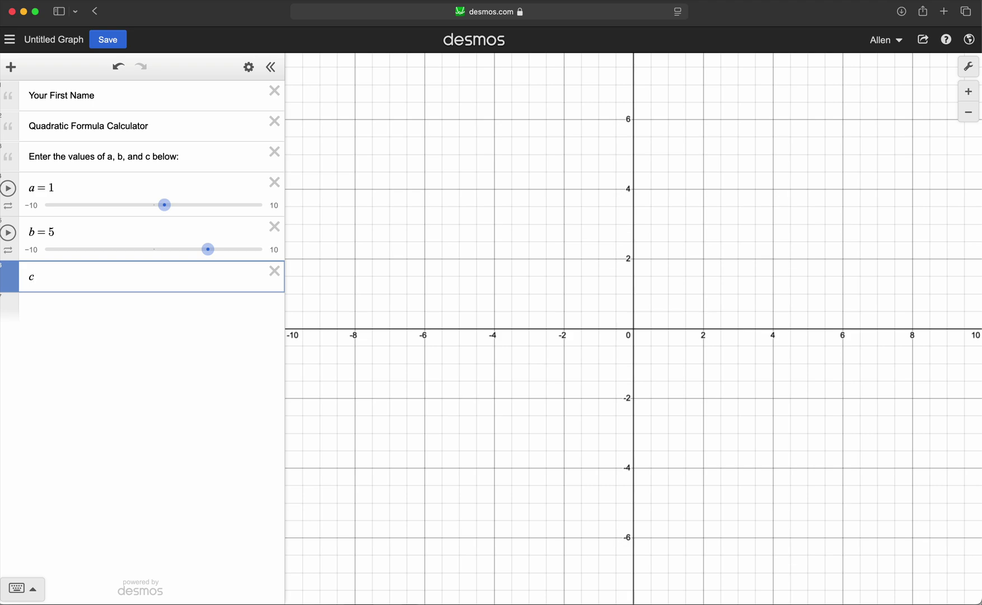
pyautogui.write('=6')
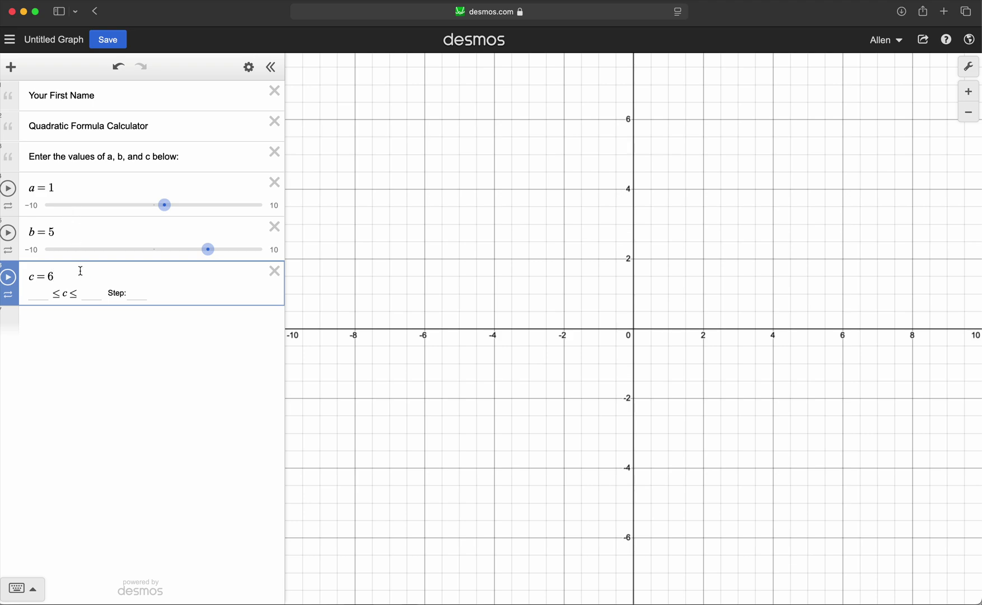
# - Add a note below the coefficients reading "Solutions will display below. Do NOT edit anything below this line."
pyautogui.click(60, 326)
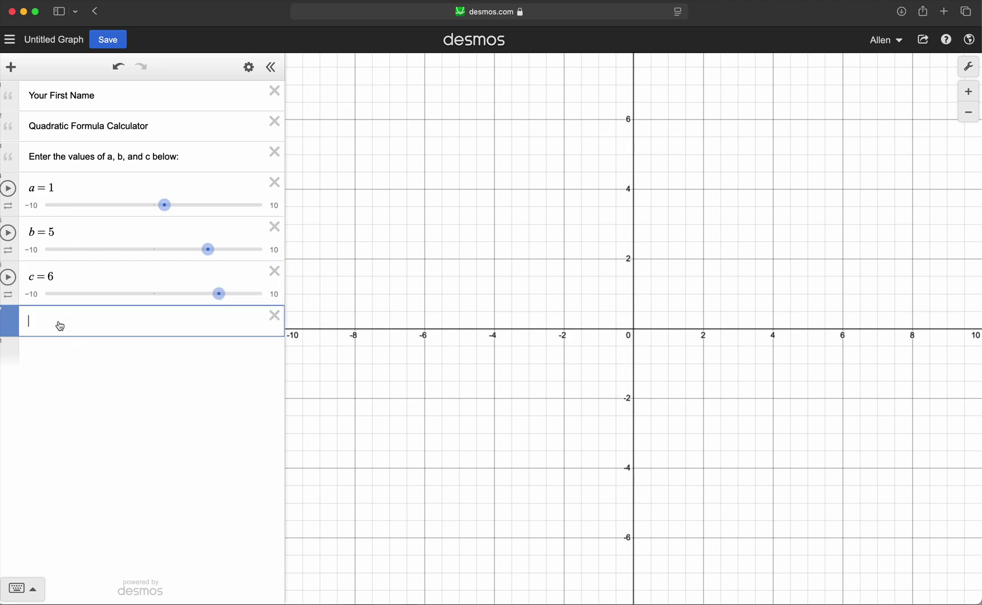
pyautogui.click(12, 71)
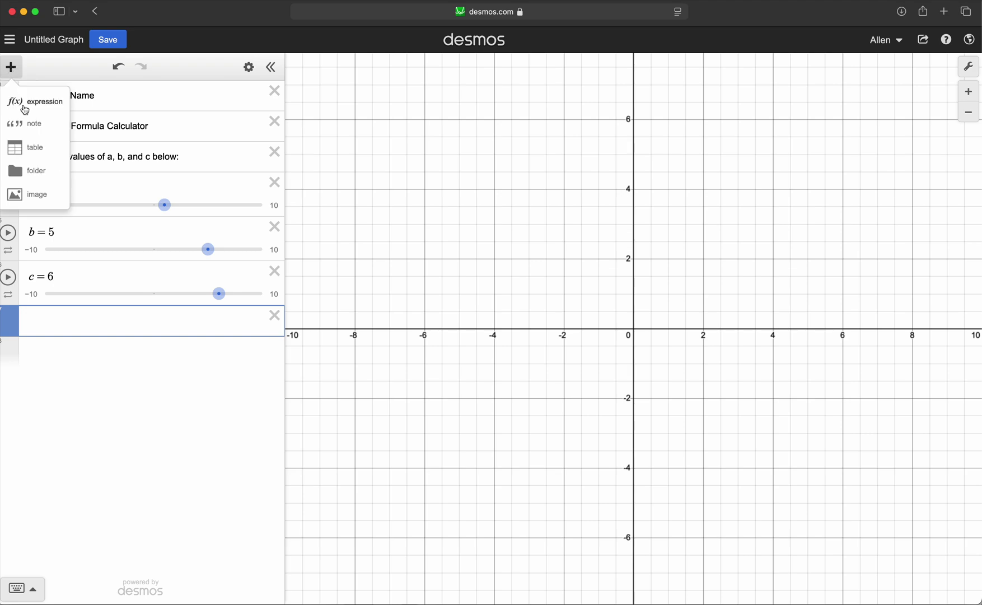
pyautogui.click(34, 126)
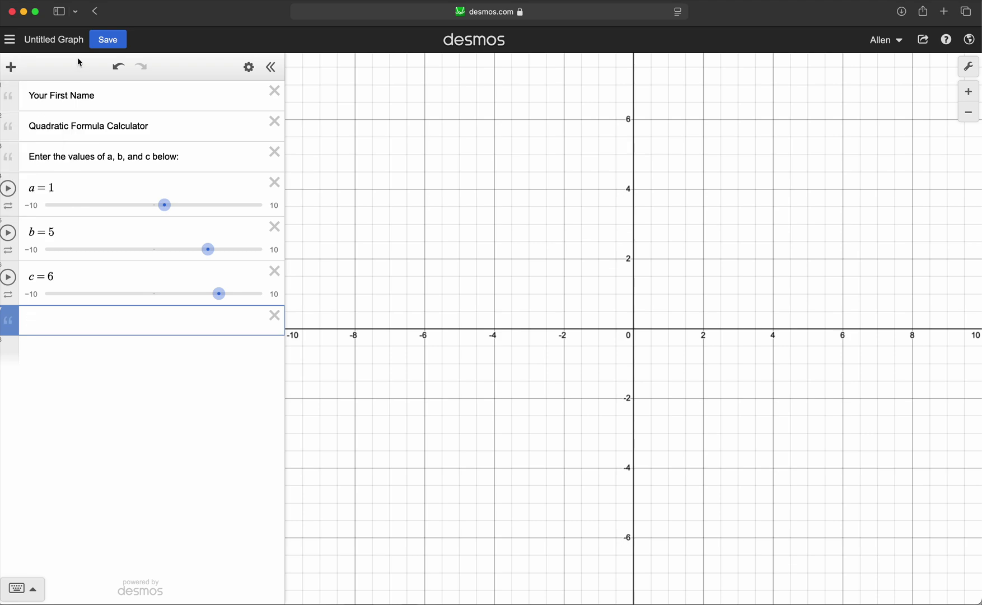
pyautogui.write('Solutions will display below')
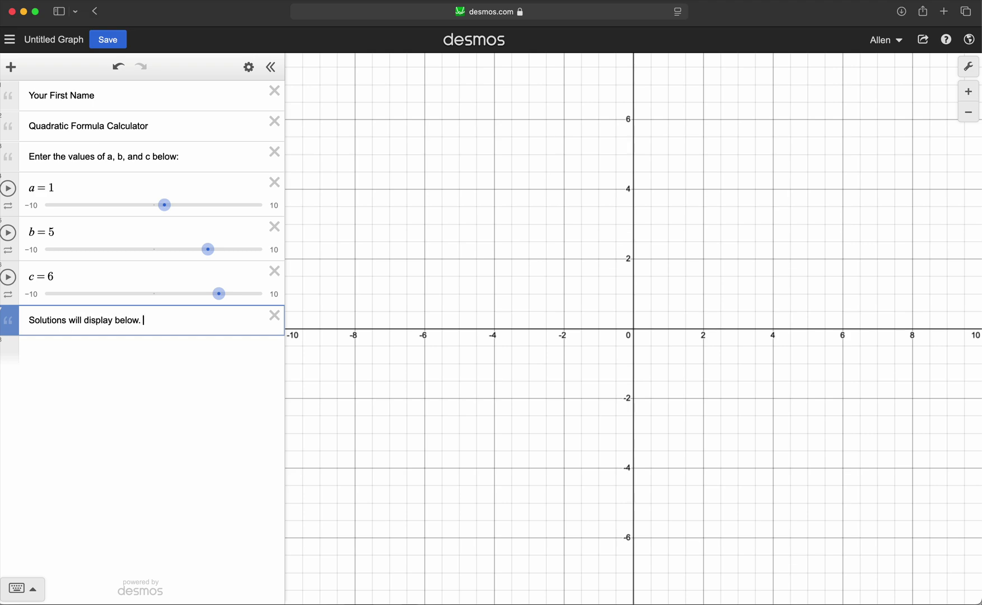
pyautogui.write('. Do NOT edit anything belwoth')
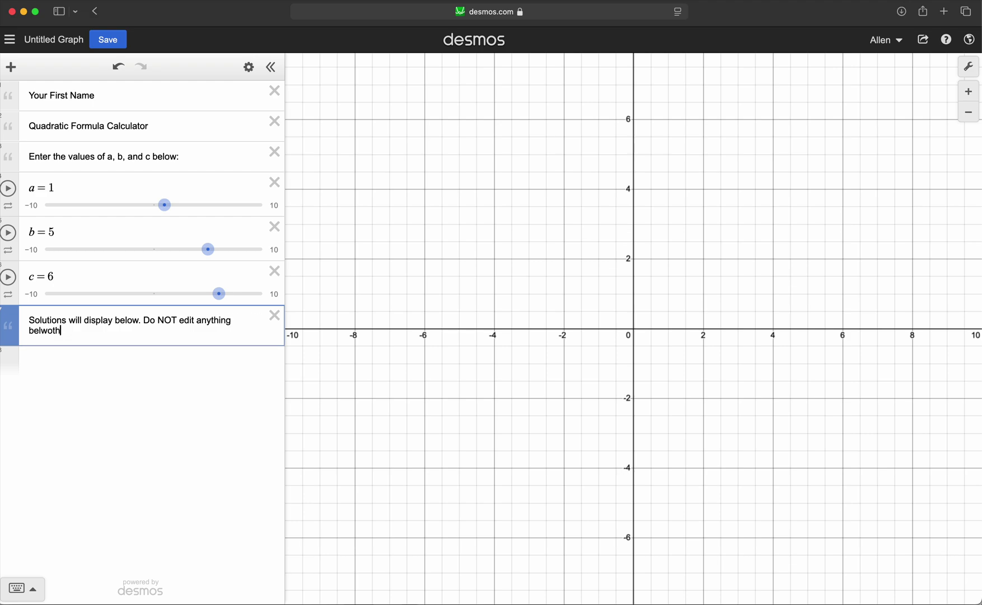
pyautogui.press('BackSpace')
pyautogui.press('BackSpace')
pyautogui.press('BackSpace')
pyautogui.press('BackSpace')
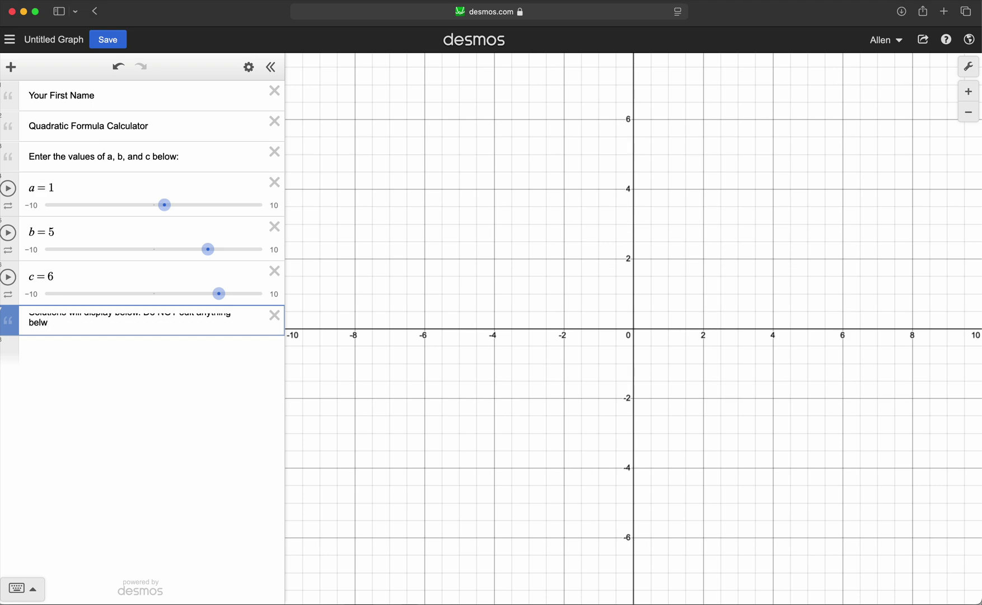
pyautogui.write('ow this')
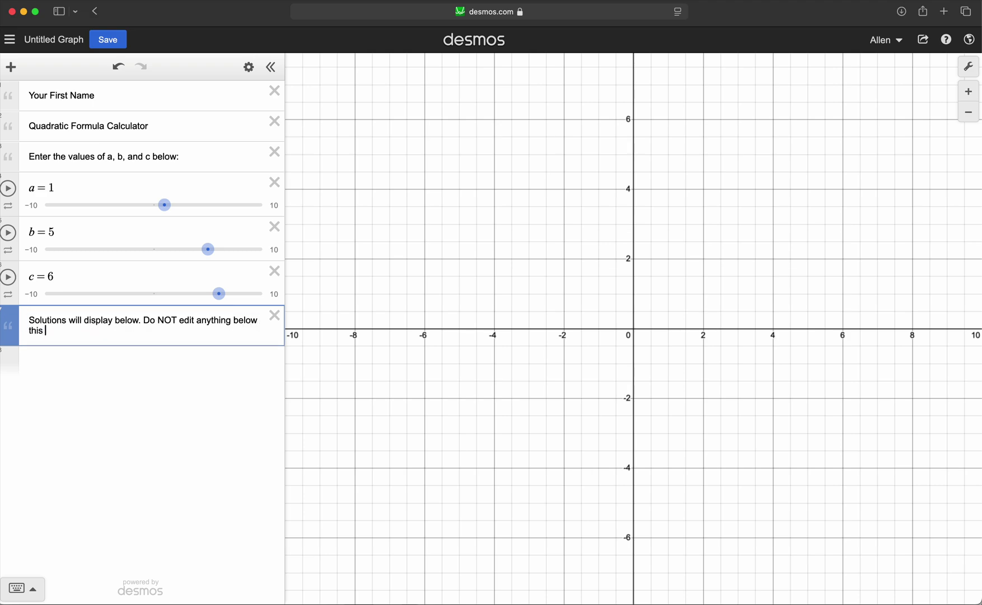
pyautogui.write(' line.')
# - Enter the first solution below the last note as x_1 = (-b + √(b^2 - 4ac)) / (2a), written as a fraction
pyautogui.click(85, 360)
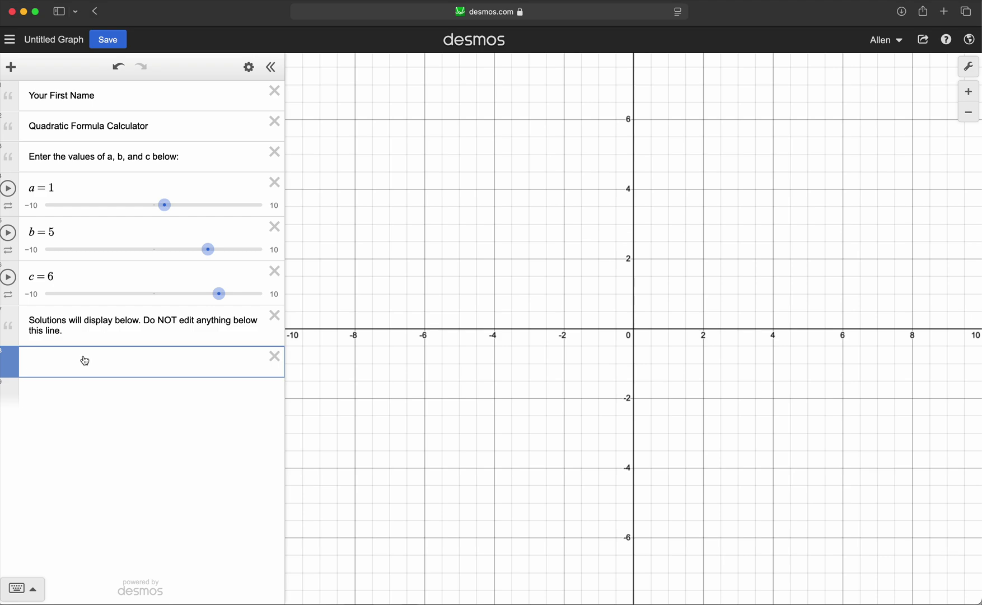
pyautogui.write('x_1')
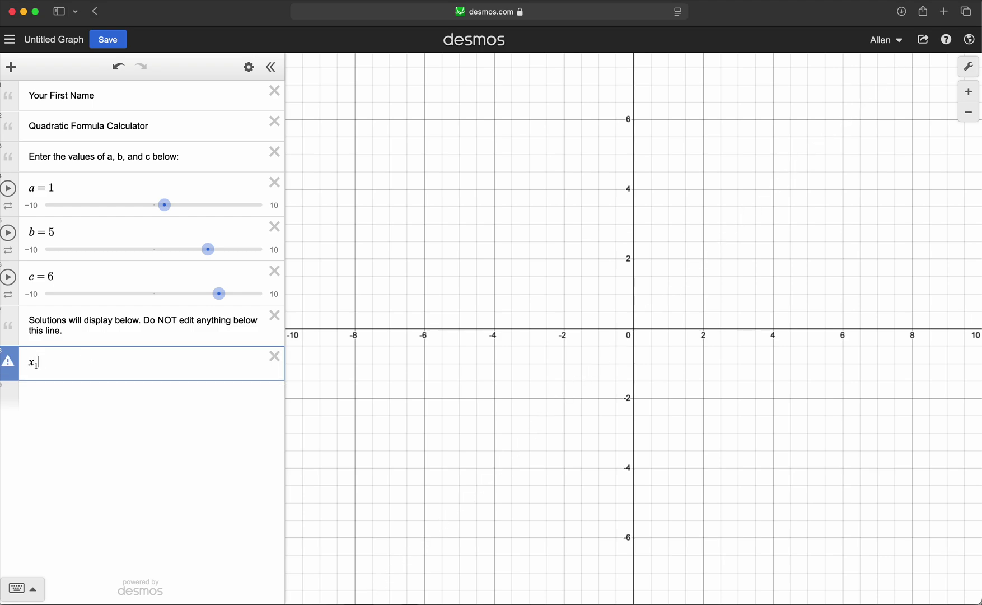
pyautogui.write('=')
pyautogui.write('b')
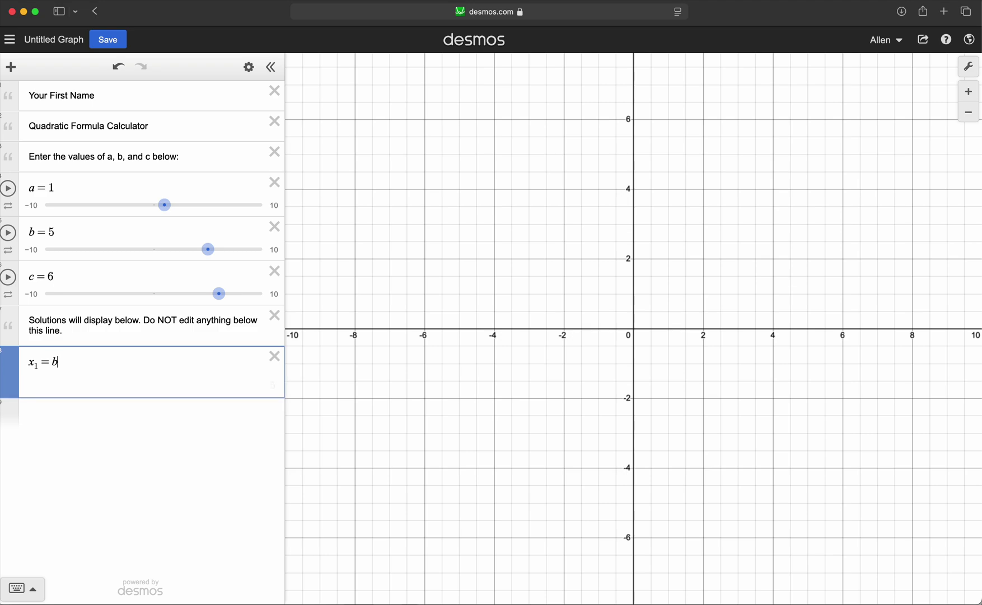
pyautogui.write('/')
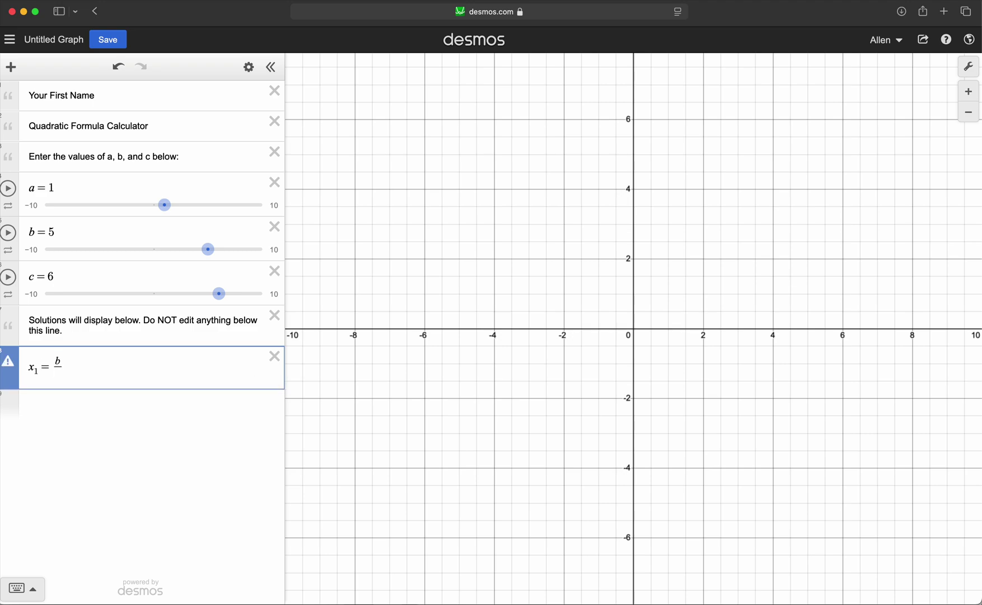
pyautogui.press('Up')
pyautogui.write('-b+')
pyautogui.click(23, 589)
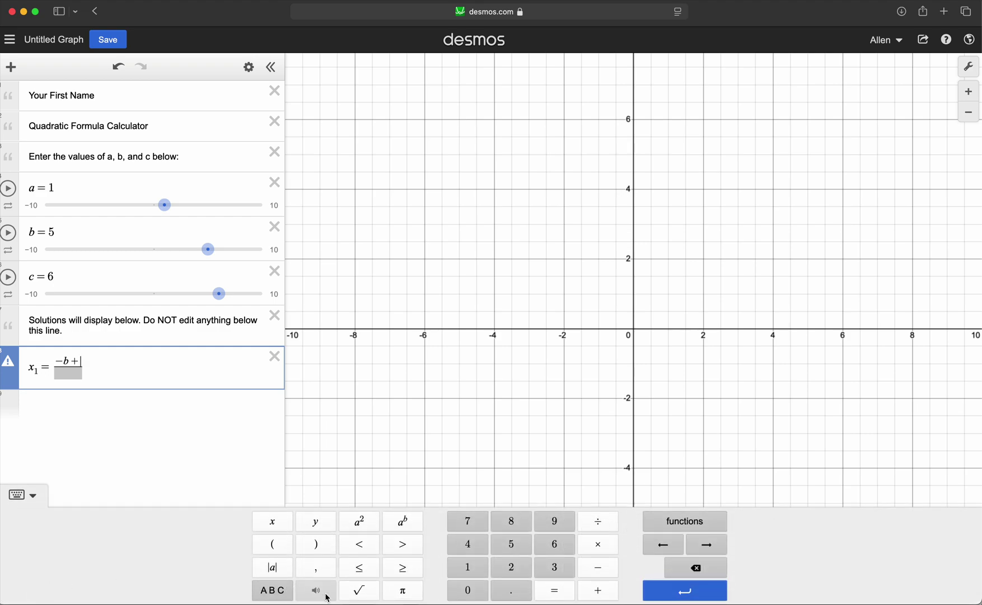
pyautogui.click(362, 592)
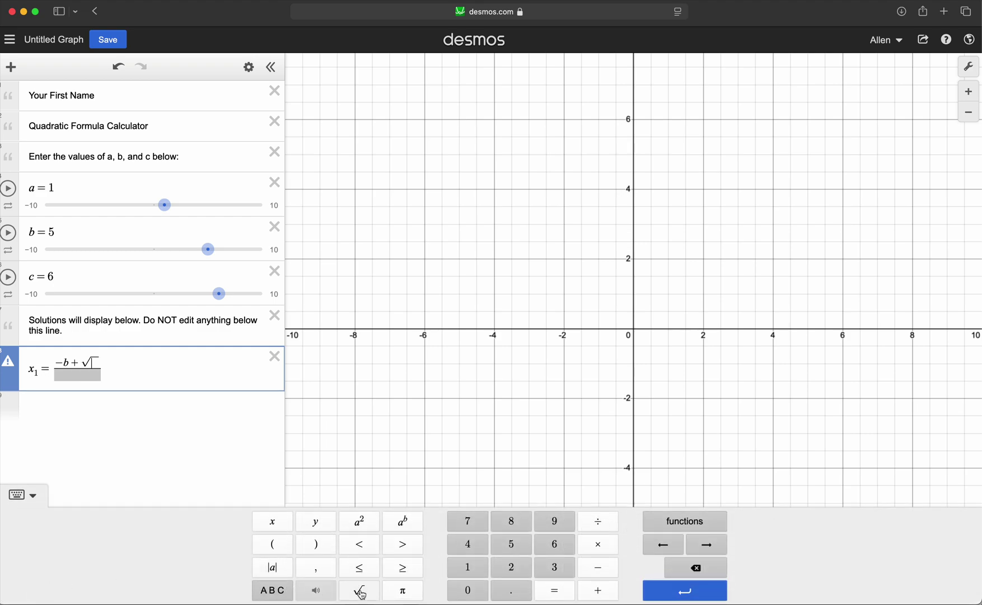
pyautogui.click(37, 500)
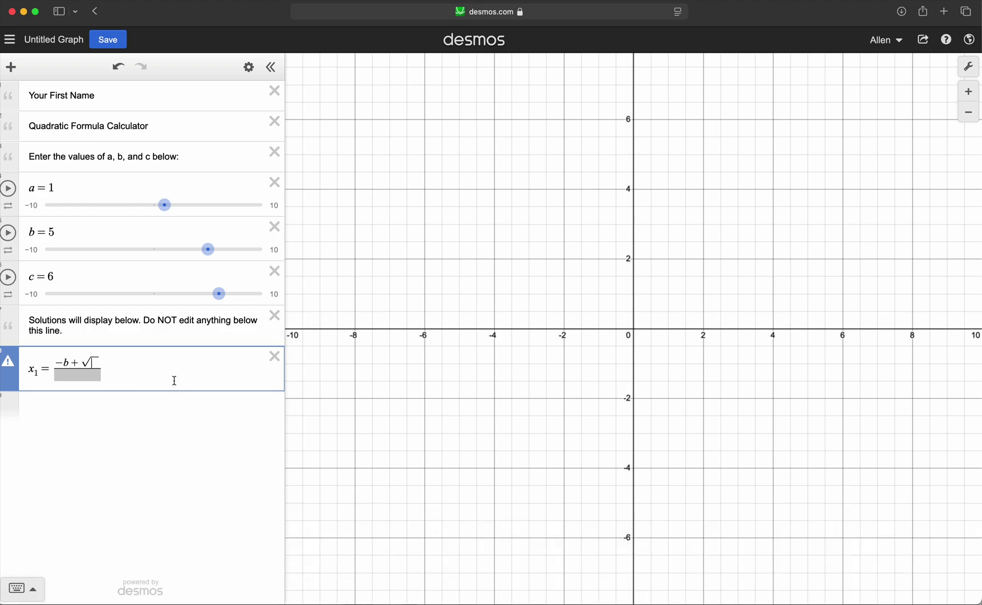
pyautogui.write('b^2')
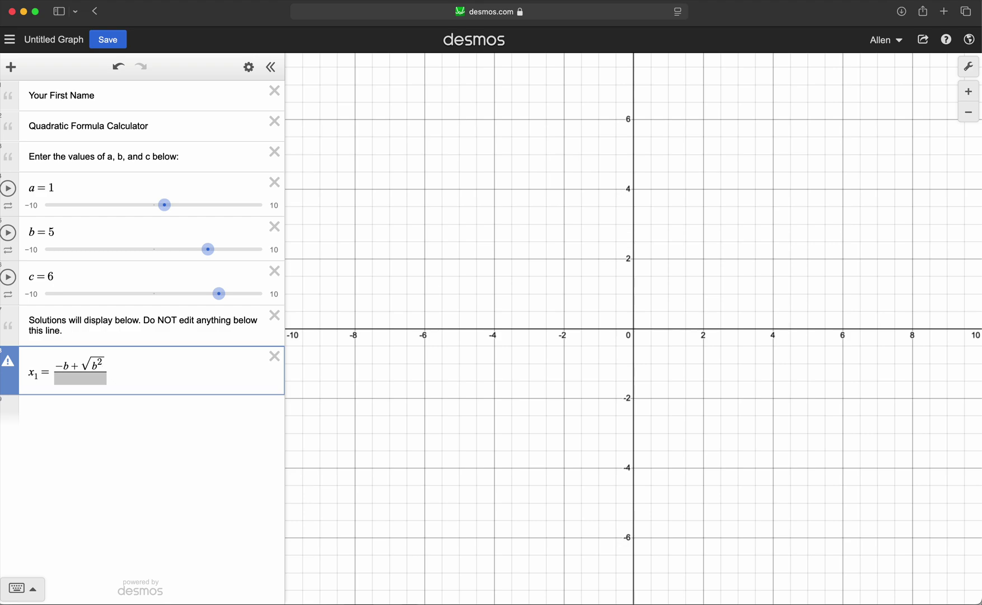
pyautogui.write('-4ac')
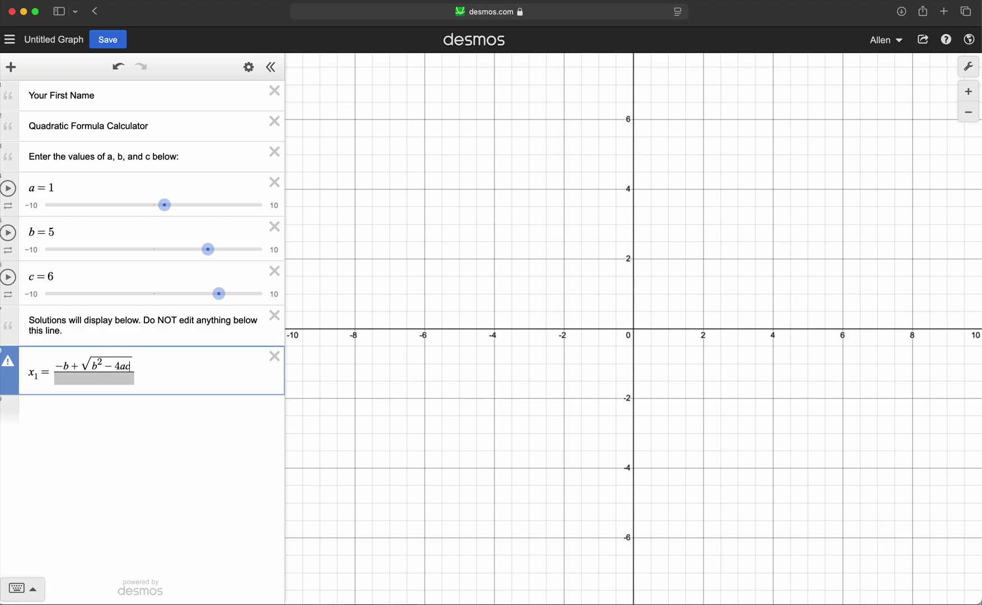
pyautogui.click(110, 379)
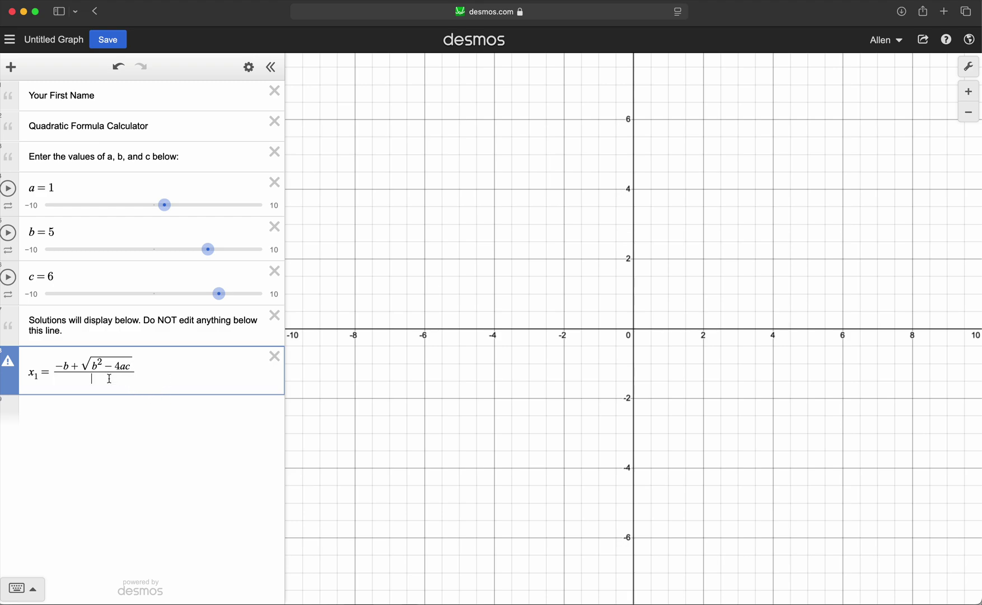
pyautogui.write('2a')
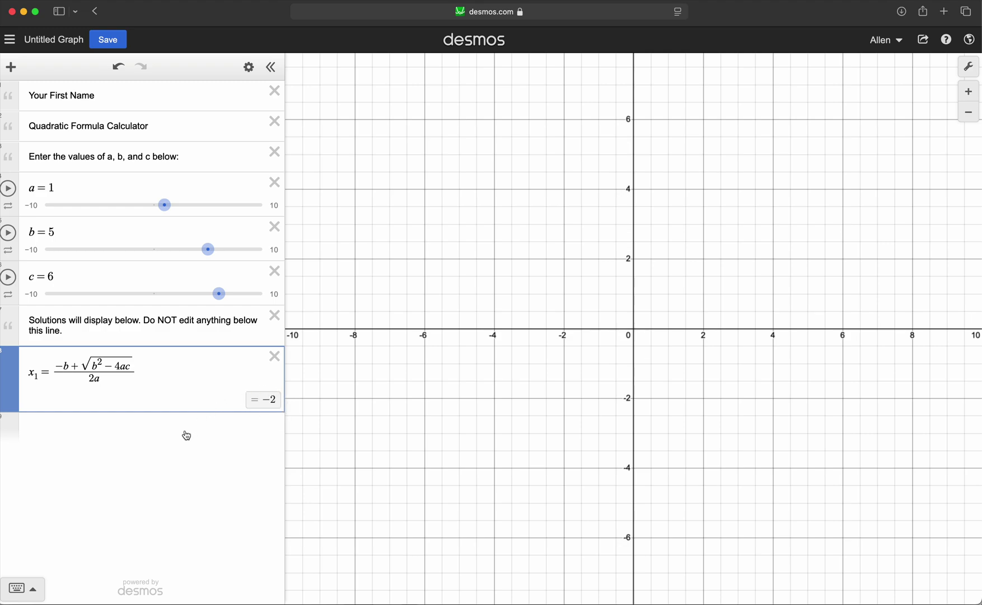
# - Enter the second solution below the first as x_2 = (-b - √(b^2 - 4ac)) / (2a), written as a fraction
pyautogui.click(56, 432)
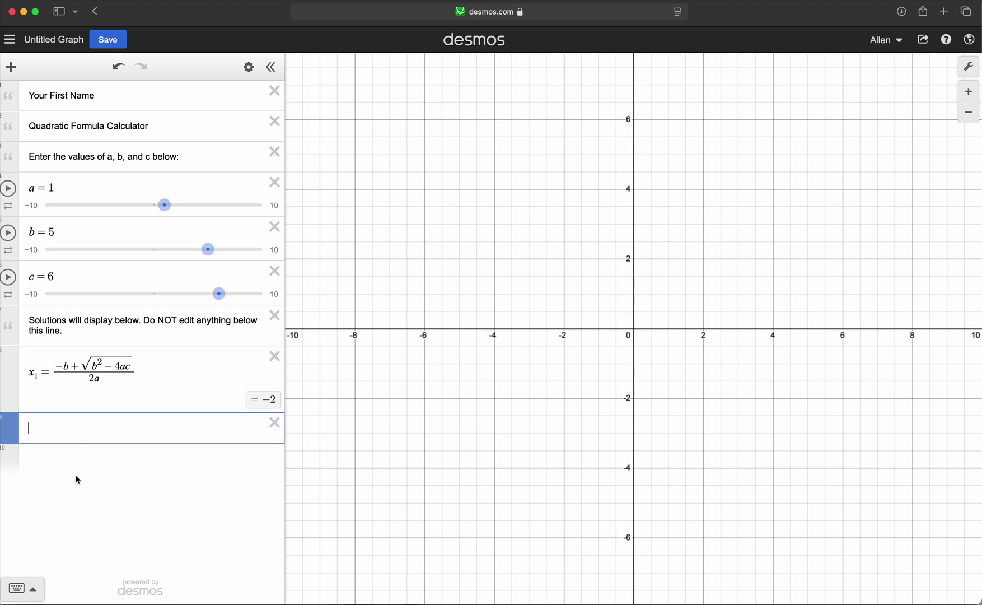
pyautogui.write('x_2')
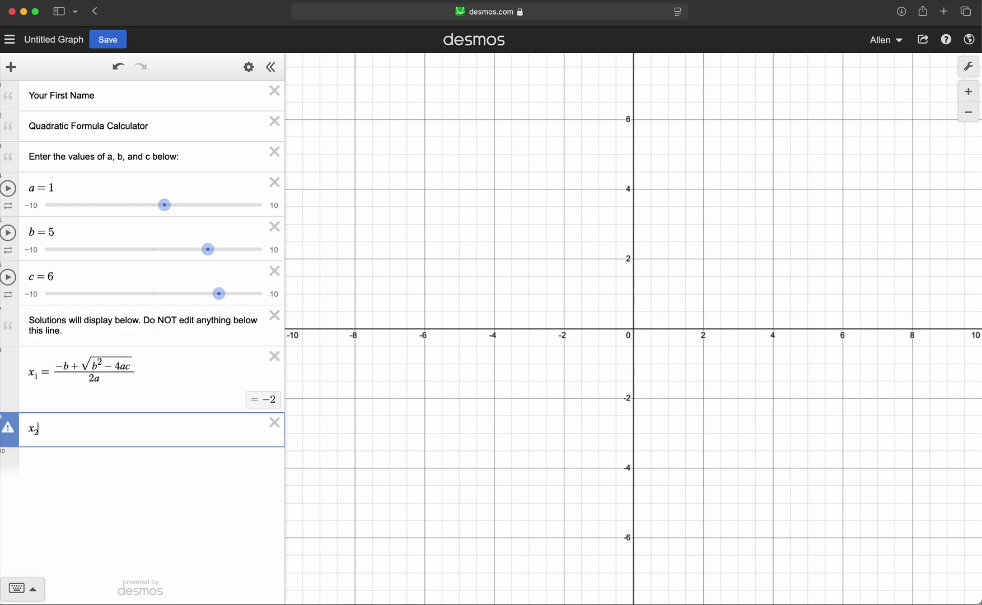
pyautogui.write('=b')
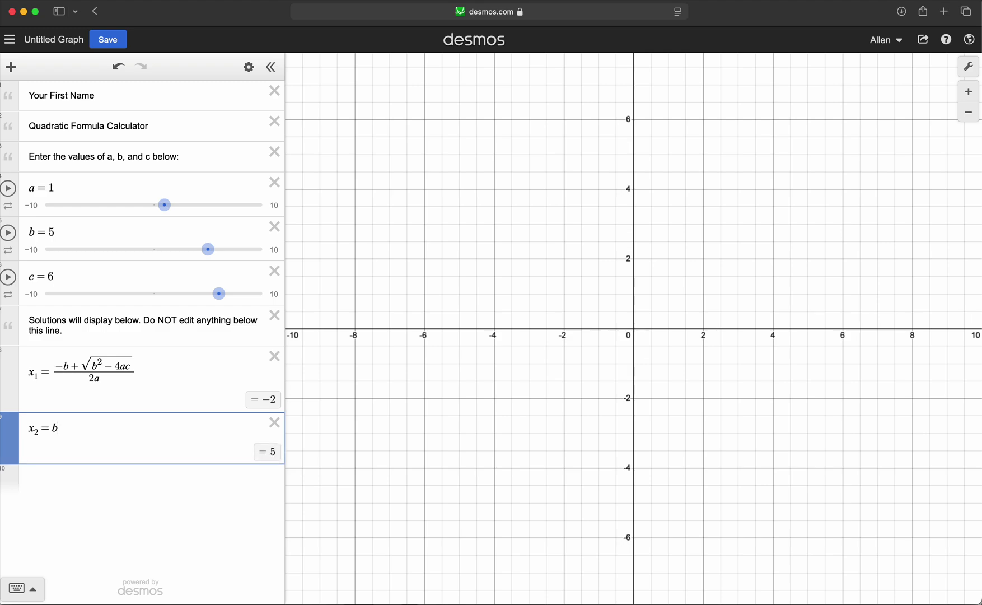
pyautogui.write('/')
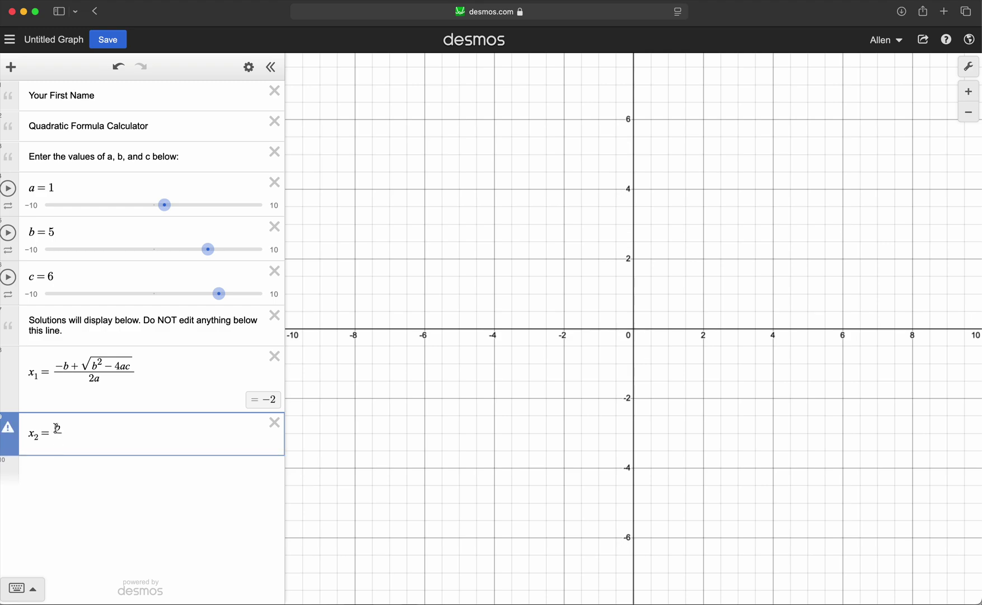
pyautogui.click(54, 428)
pyautogui.write('-b-\\sqrt{')
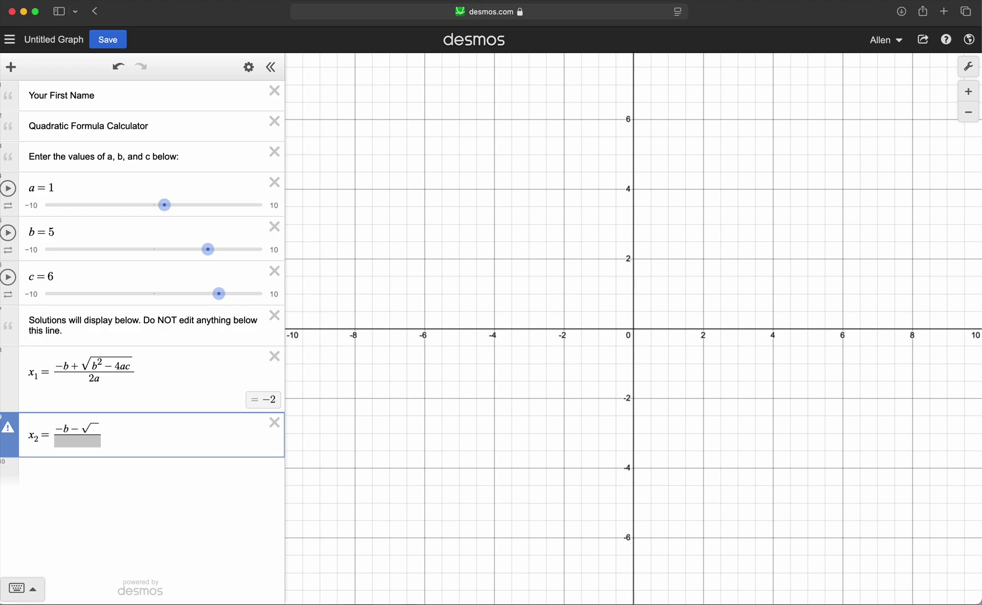
pyautogui.write('b^2')
pyautogui.press('Right')
pyautogui.write('-')
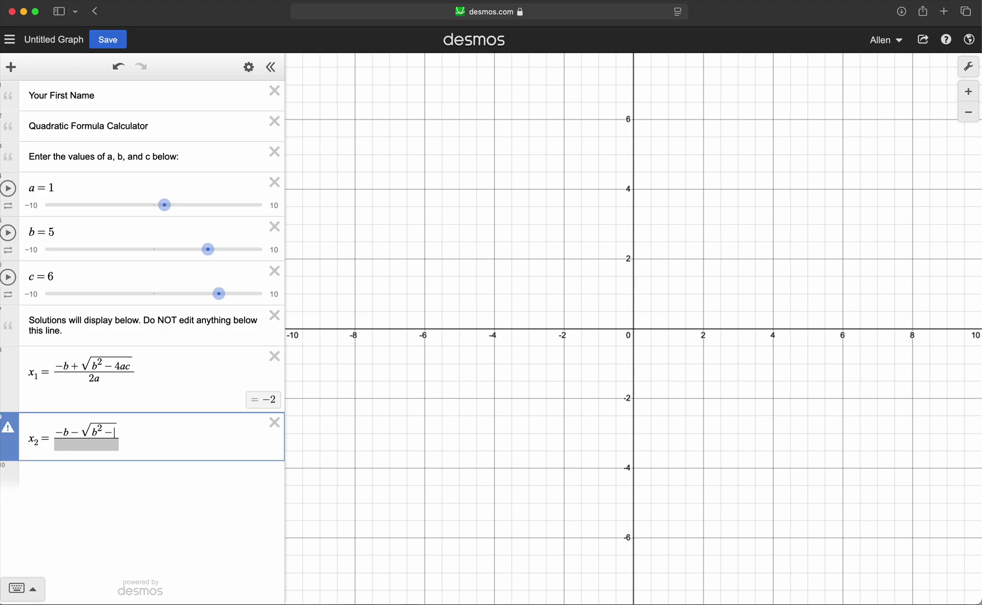
pyautogui.write('4ac')
pyautogui.press('Down')
pyautogui.write('2')
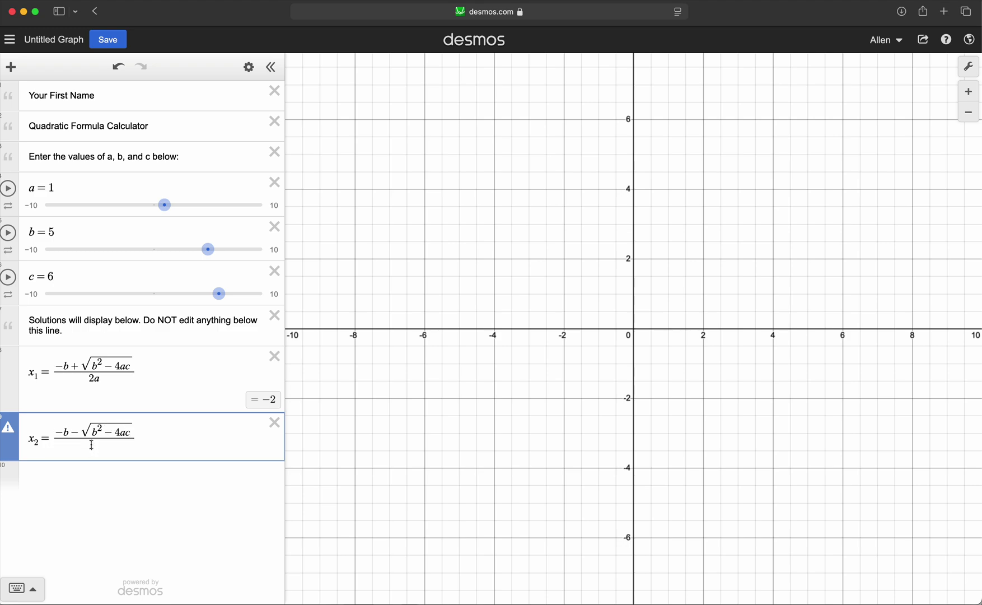
pyautogui.write('a')
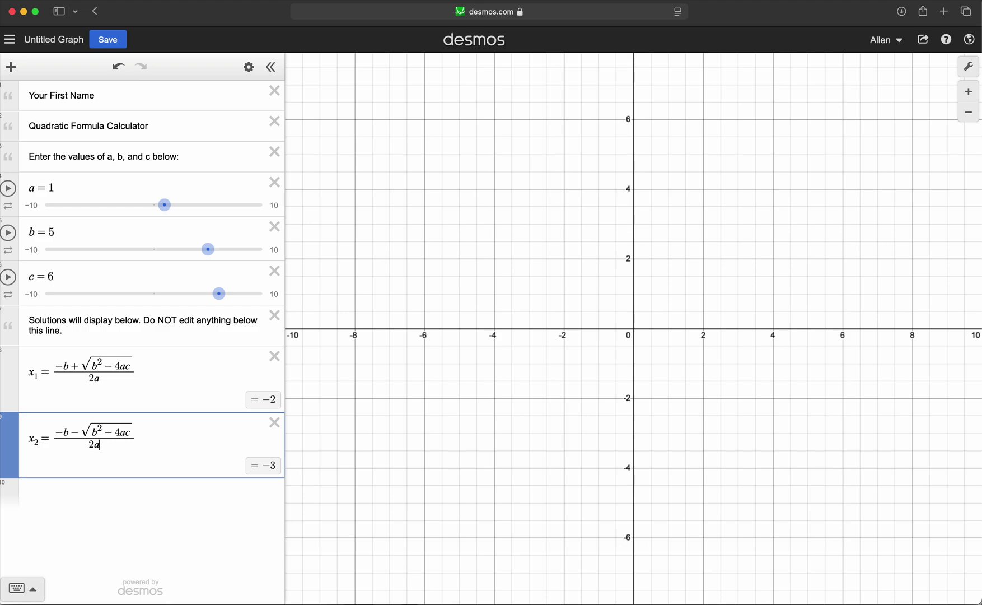
# - Add a folder named "Graph" below the second solution
pyautogui.click(78, 495)
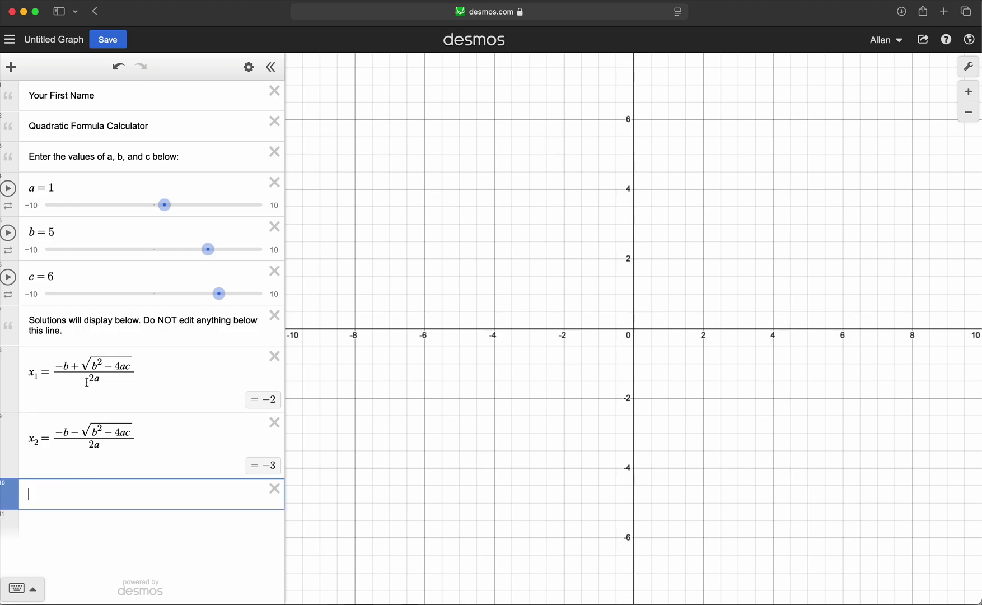
pyautogui.click(16, 70)
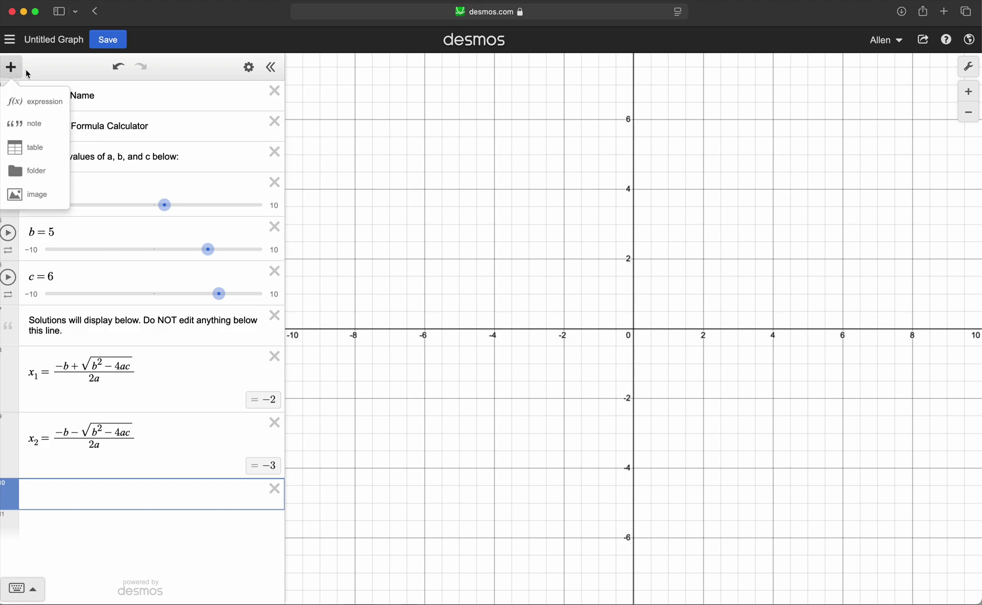
pyautogui.click(43, 174)
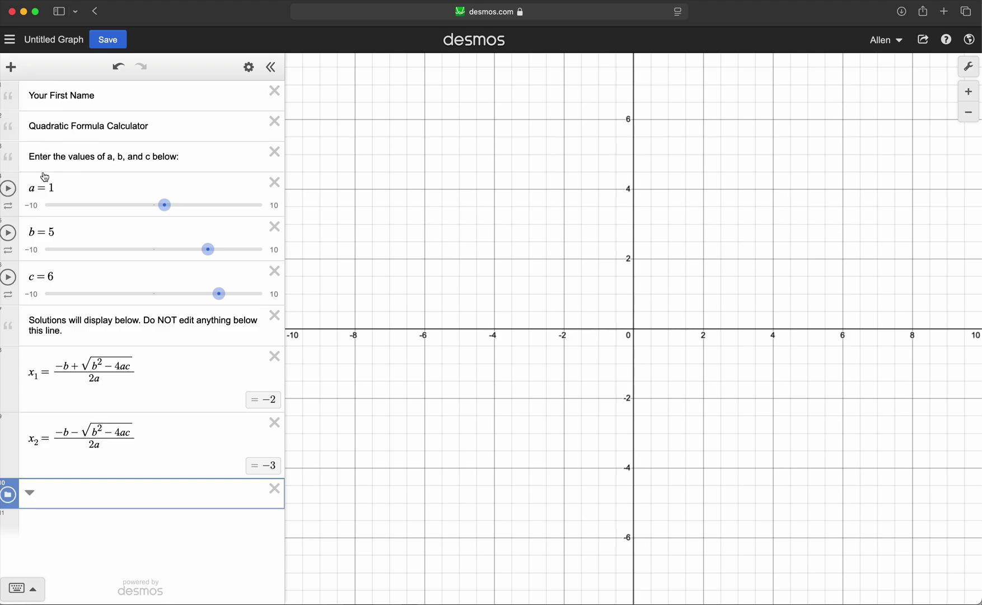
pyautogui.write('Graph')
# - Define the function f(x) = ax^2 + bx + c inside the Graph folder
pyautogui.click(96, 525)
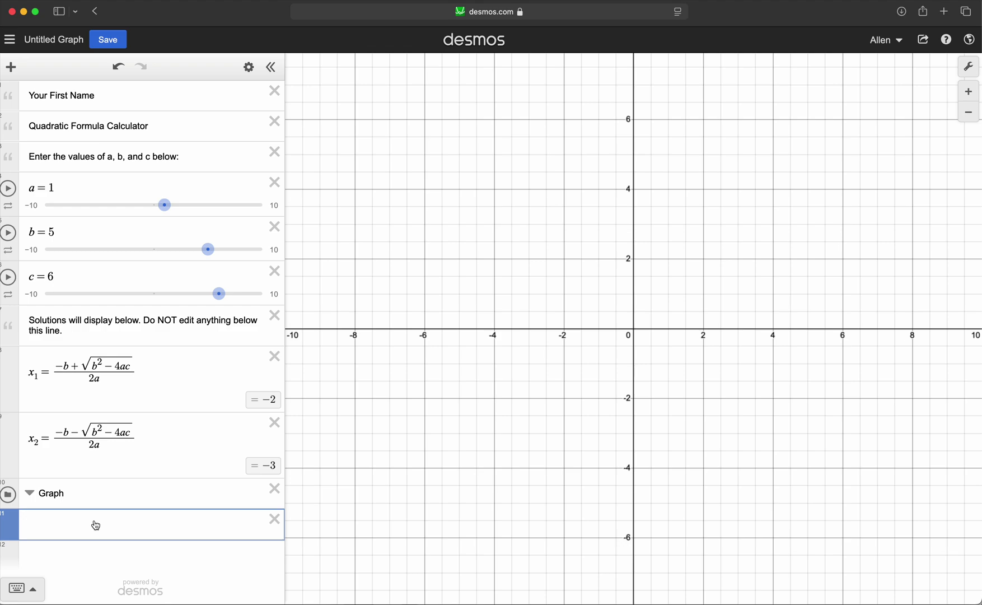
pyautogui.write('f(x)')
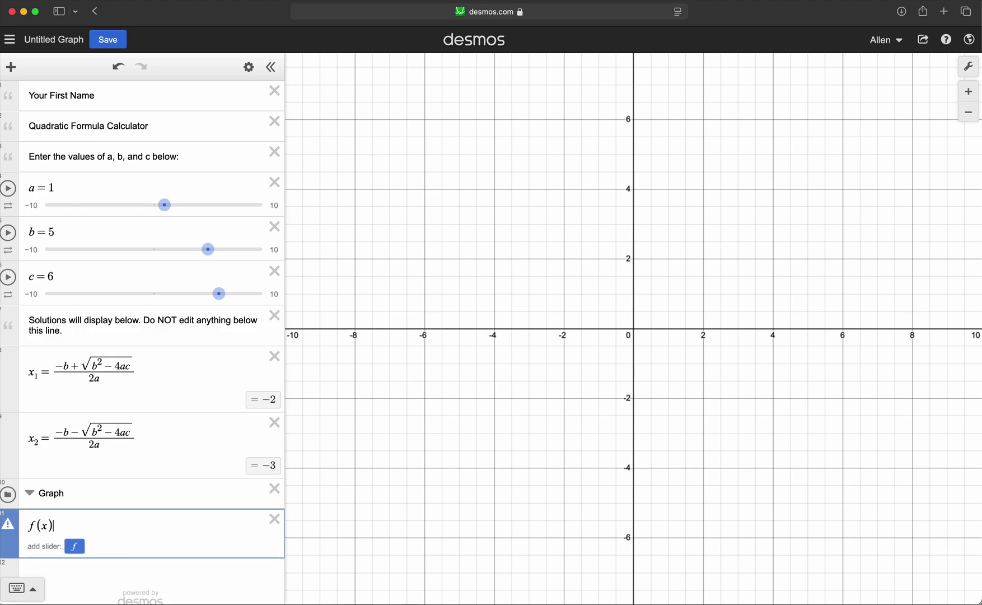
pyautogui.write('=')
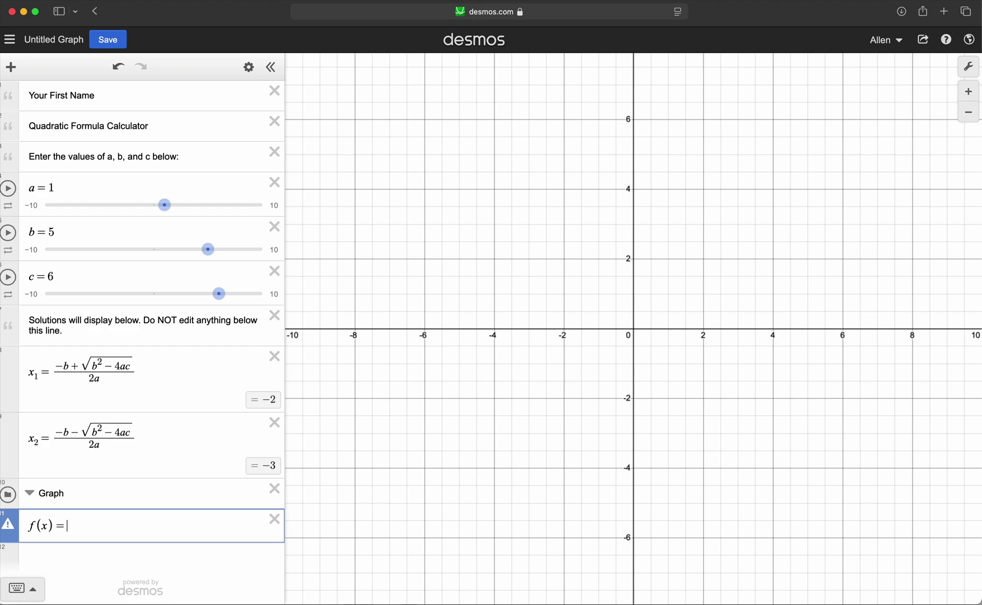
pyautogui.write('ax')
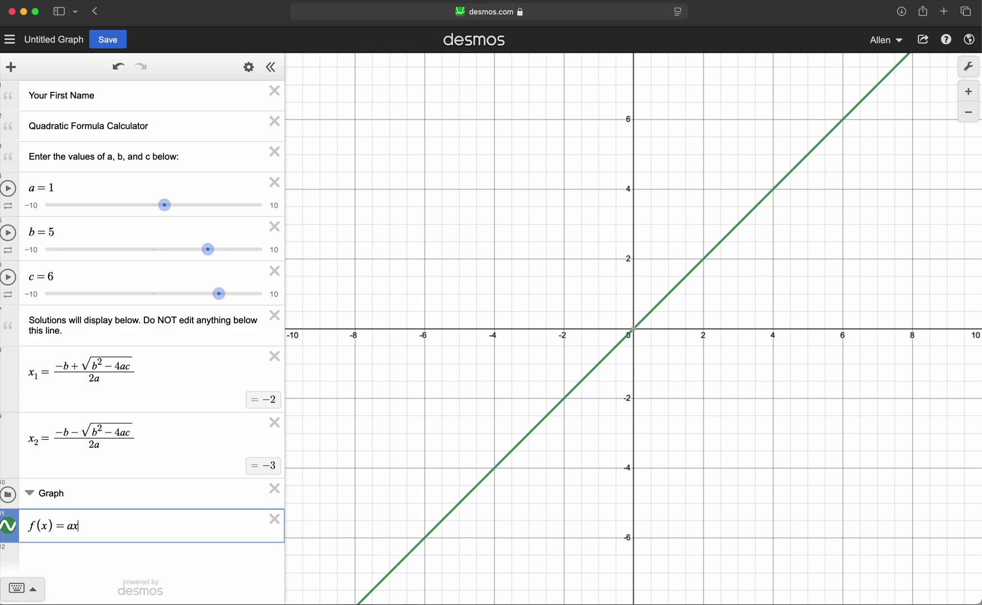
pyautogui.write('^2')
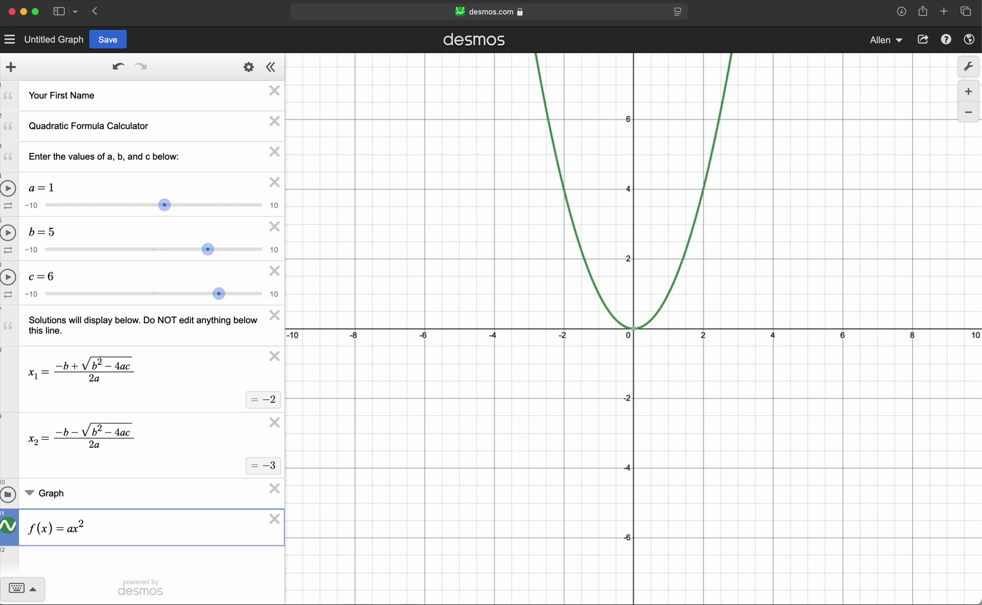
pyautogui.press('Right')
pyautogui.write('+bx')
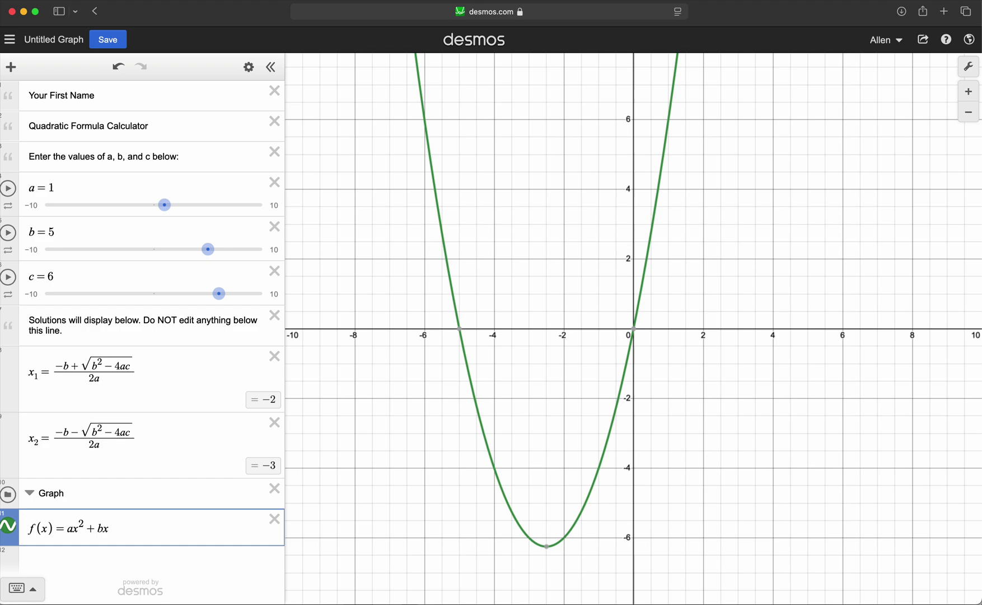
pyautogui.write('+c')
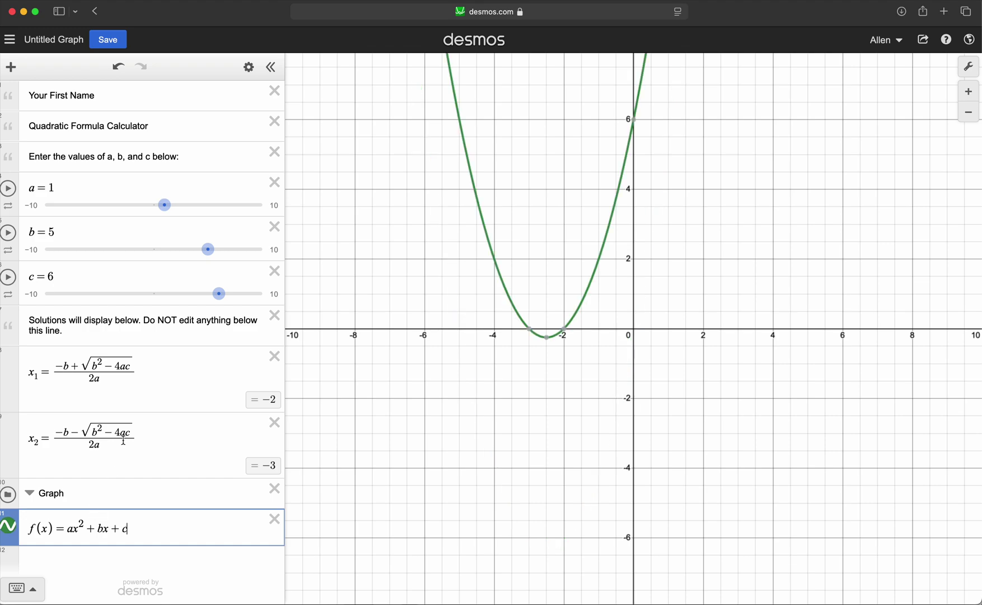
# - Change the colour of the f(x) curve to blue
pyautogui.click(248, 69)
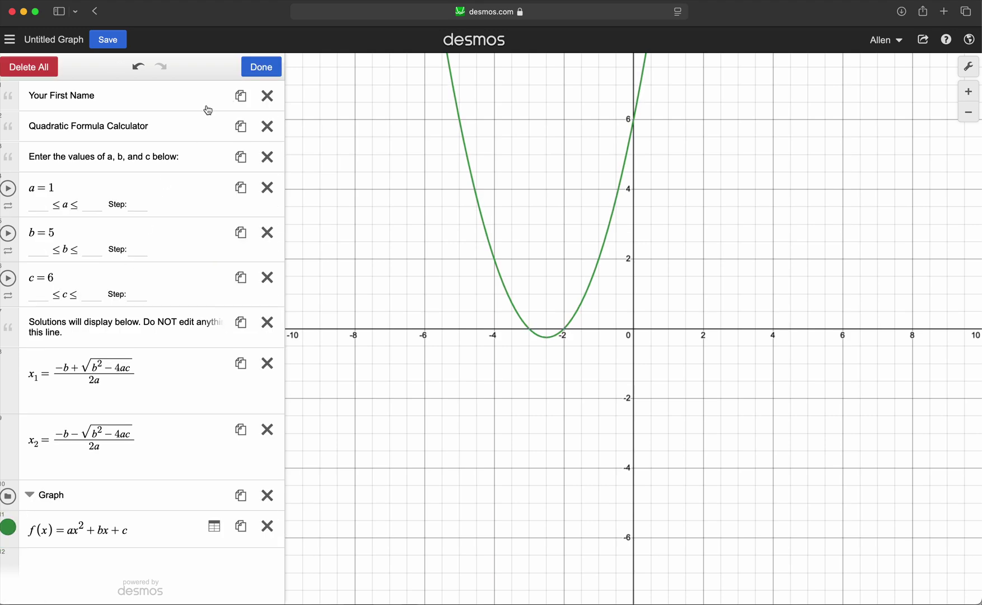
pyautogui.click(9, 529)
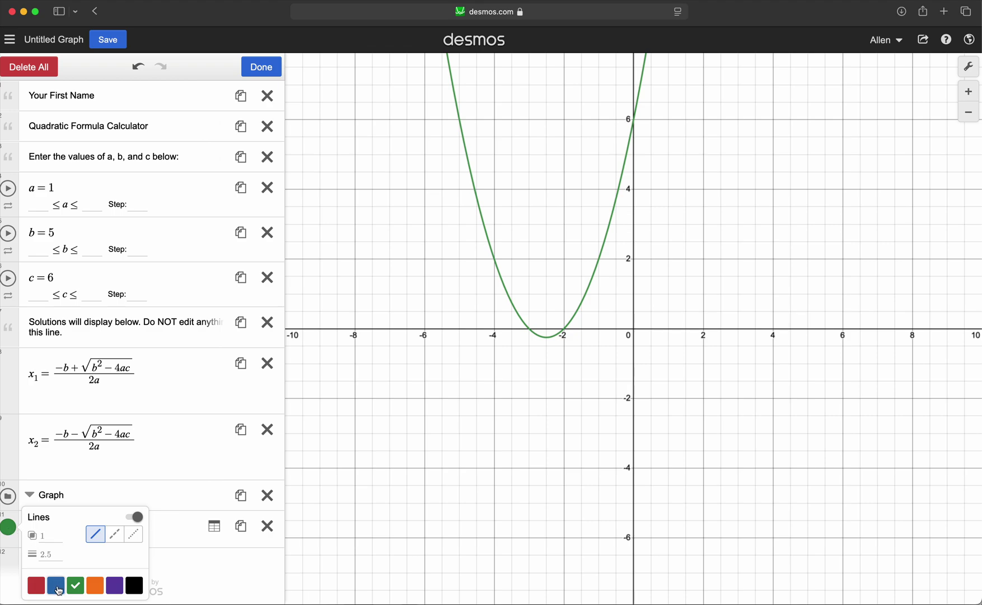
pyautogui.click(56, 587)
pyautogui.click(274, 73)
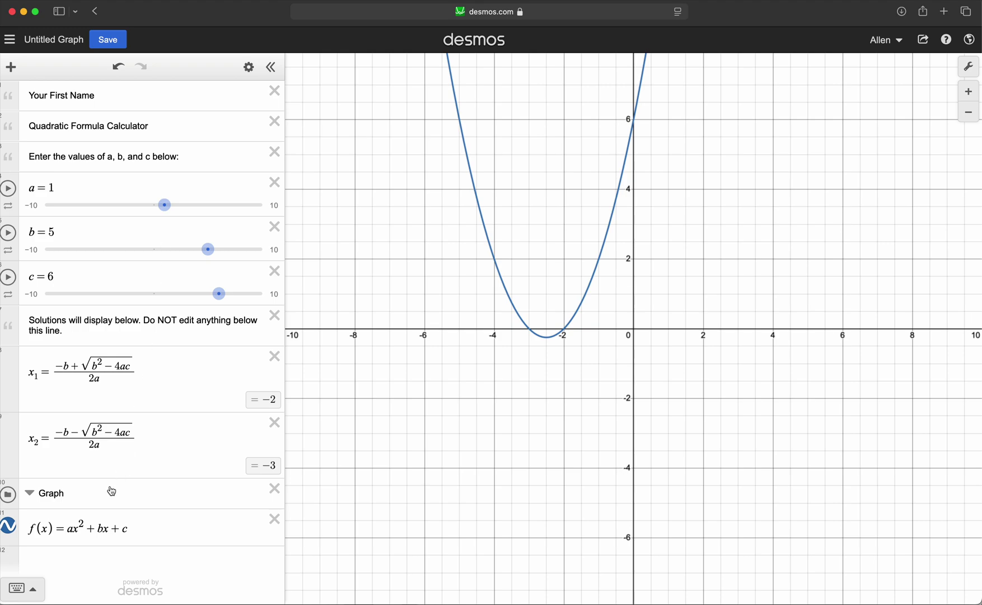
# - Plot the first solution as the point (x_1, 0) below the function in the Graph folder
pyautogui.click(77, 561)
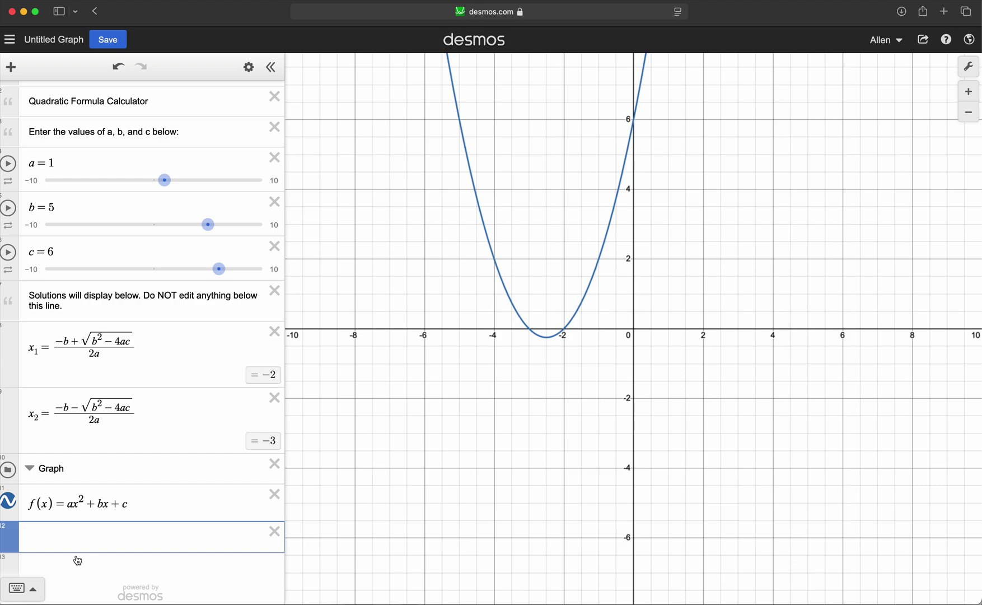
pyautogui.write('(x1,')
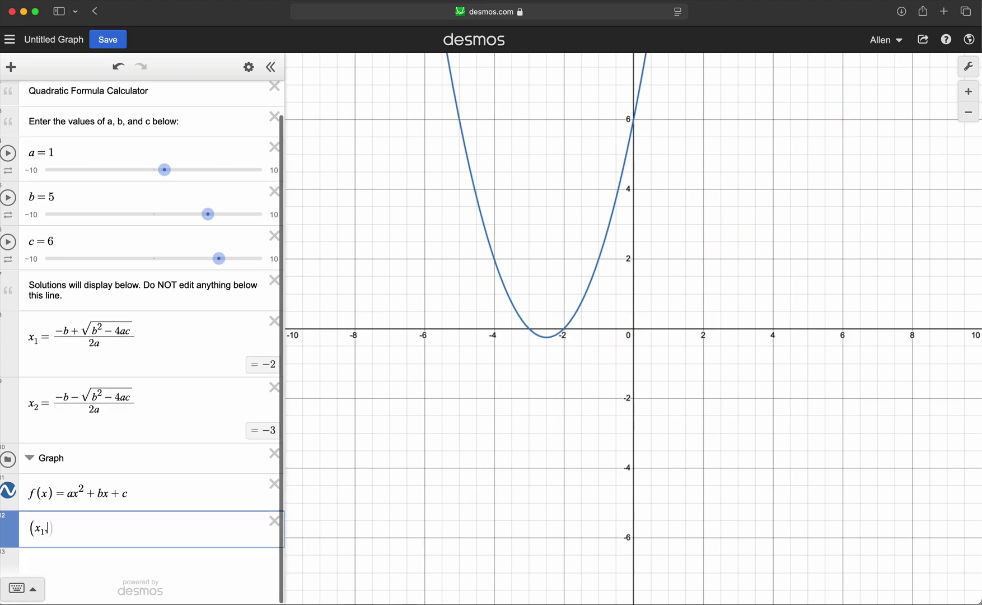
pyautogui.write('0')
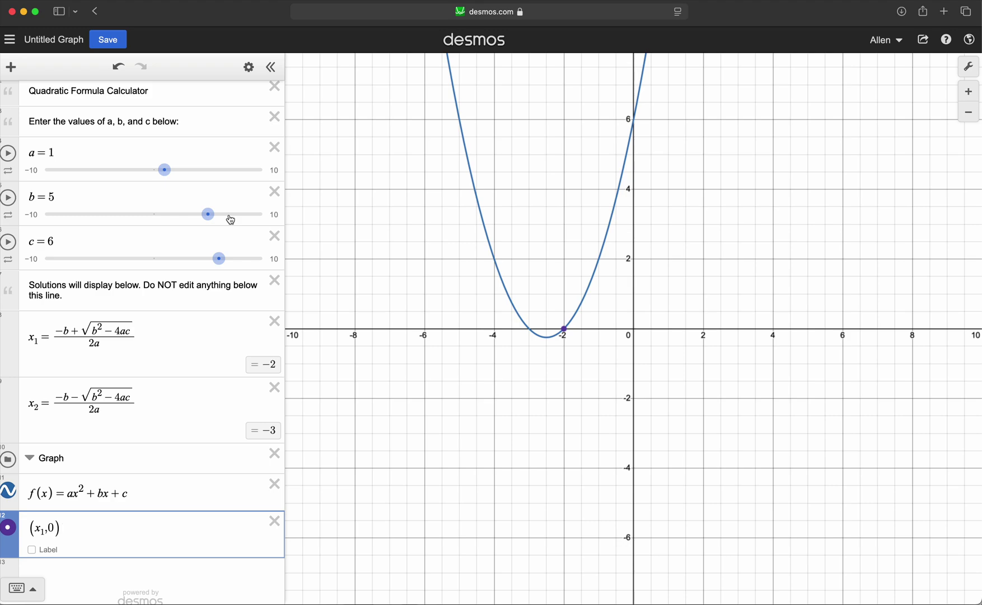
# - Make the point (x_1, 0) red and set its size to 14
pyautogui.click(249, 67)
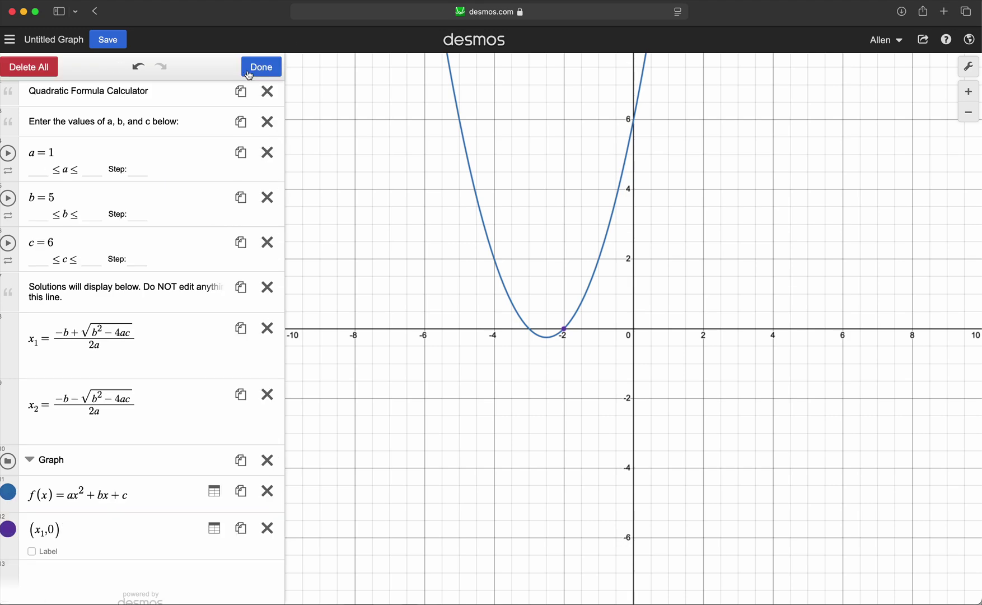
pyautogui.click(12, 539)
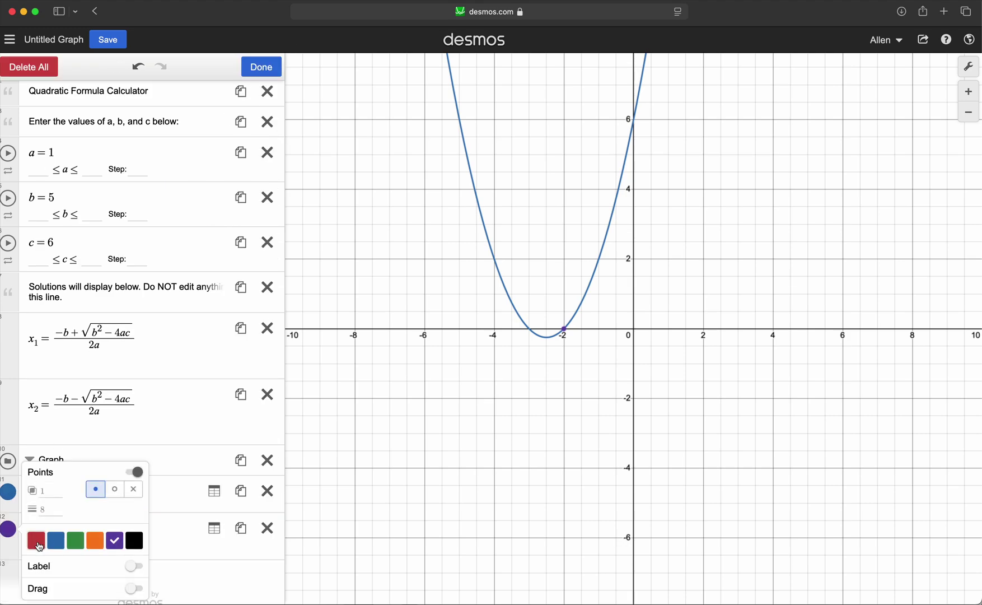
pyautogui.click(35, 541)
pyautogui.click(54, 508)
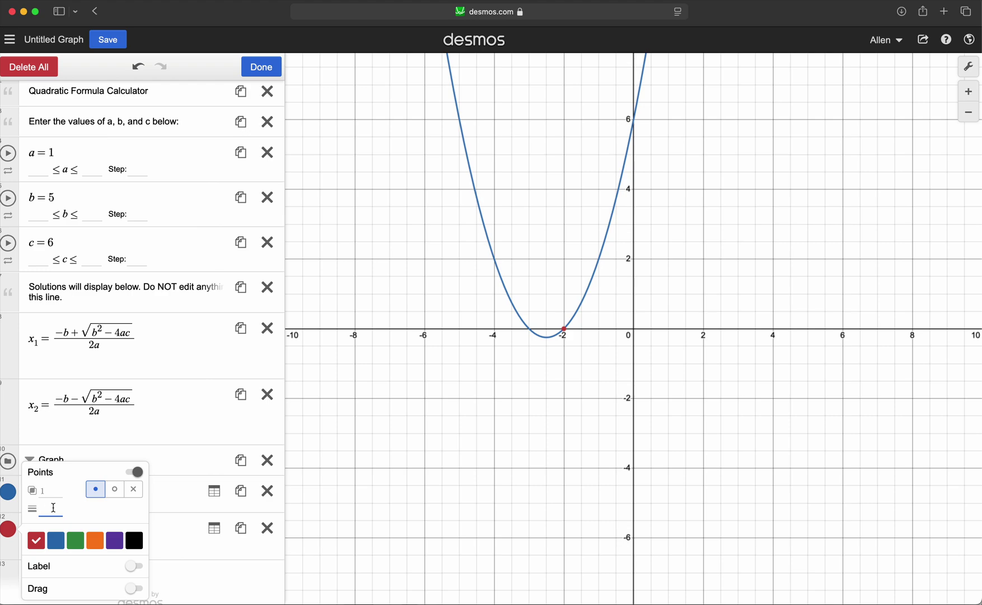
pyautogui.write('14')
pyautogui.click(261, 67)
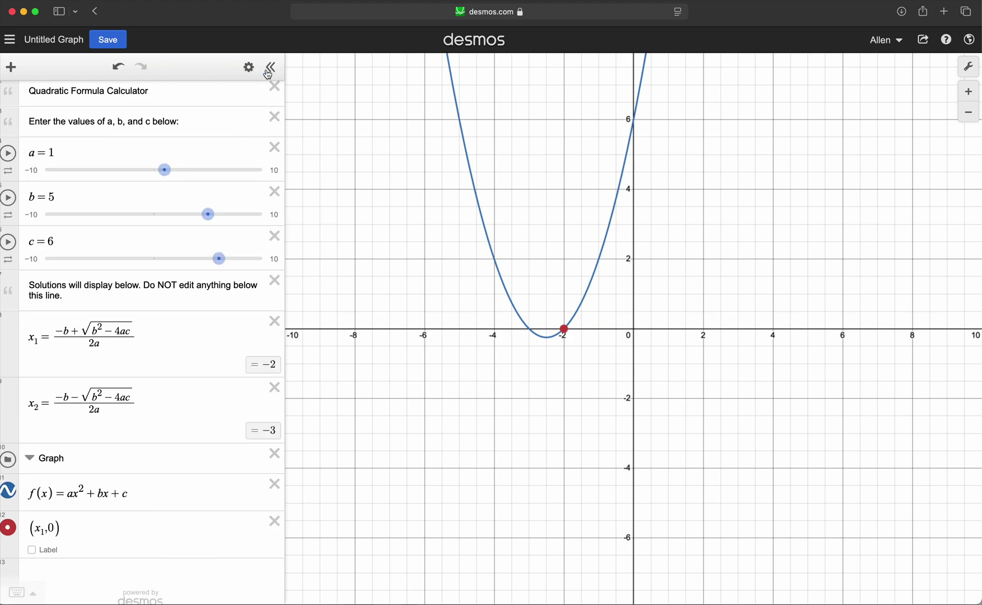
# - Plot the second solution as the point (x_2, 0) below the first point
pyautogui.scroll(-2, 95, 555)
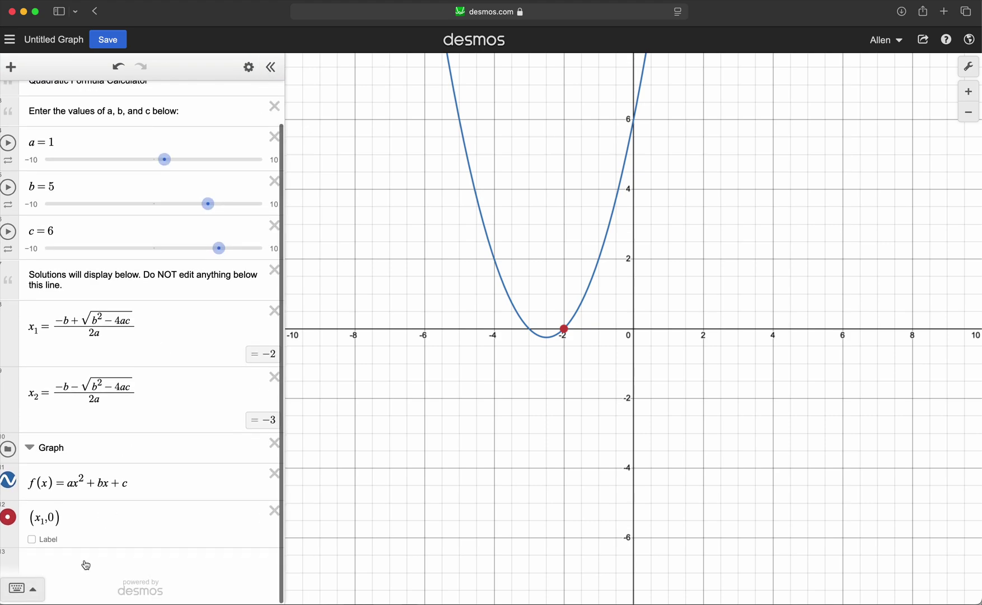
pyautogui.click(86, 565)
pyautogui.write('(x_2')
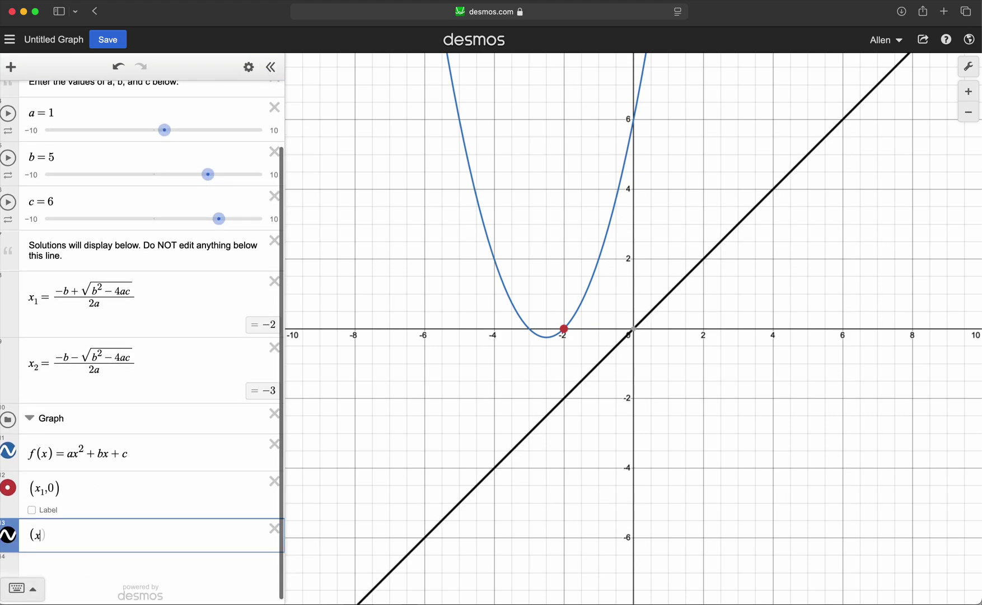
pyautogui.write(',0')
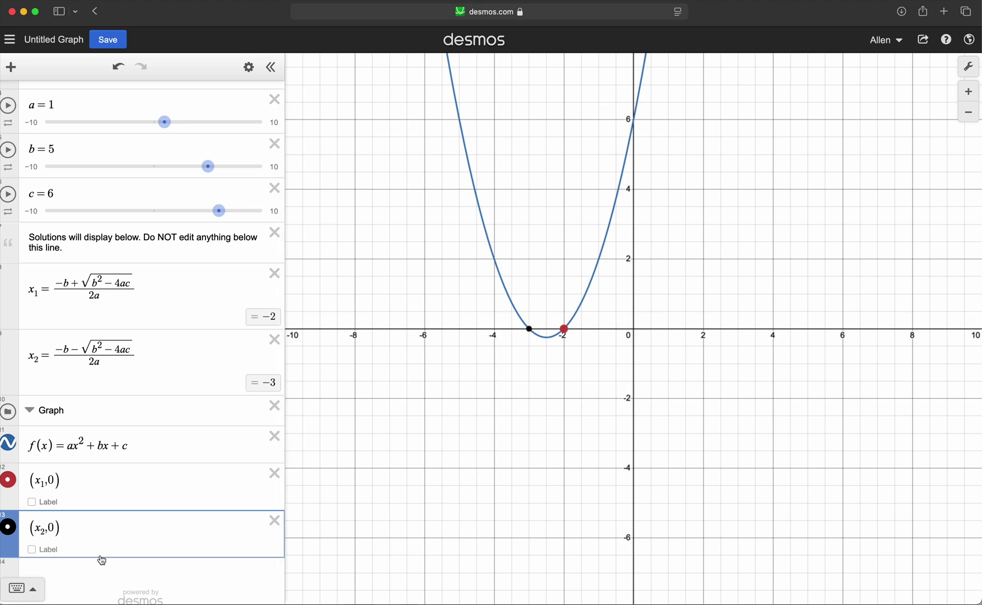
# - Make the point (x_2, 0) red and set its size to 14
pyautogui.click(249, 68)
pyautogui.click(9, 528)
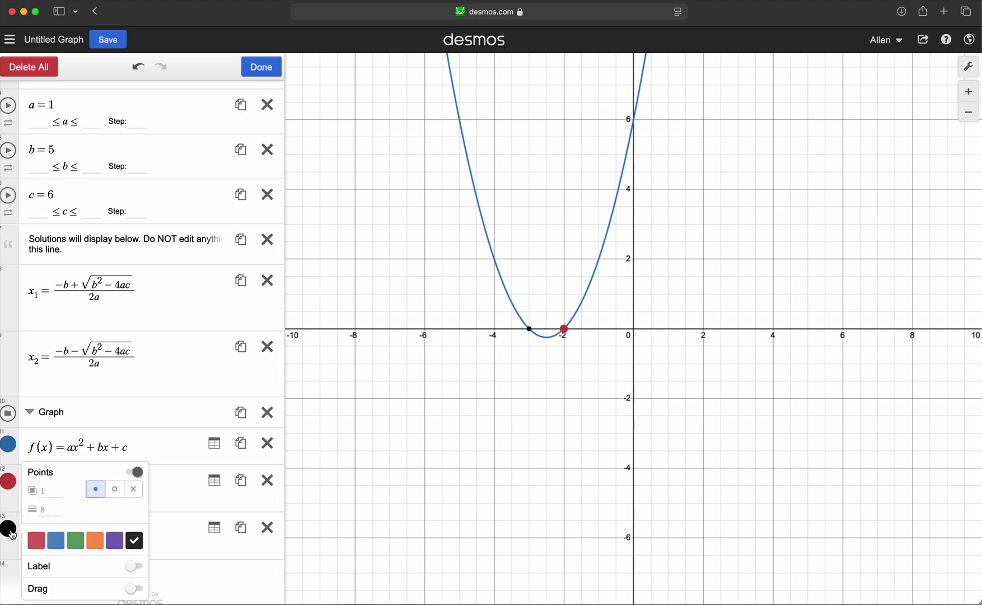
pyautogui.click(36, 541)
pyautogui.click(48, 510)
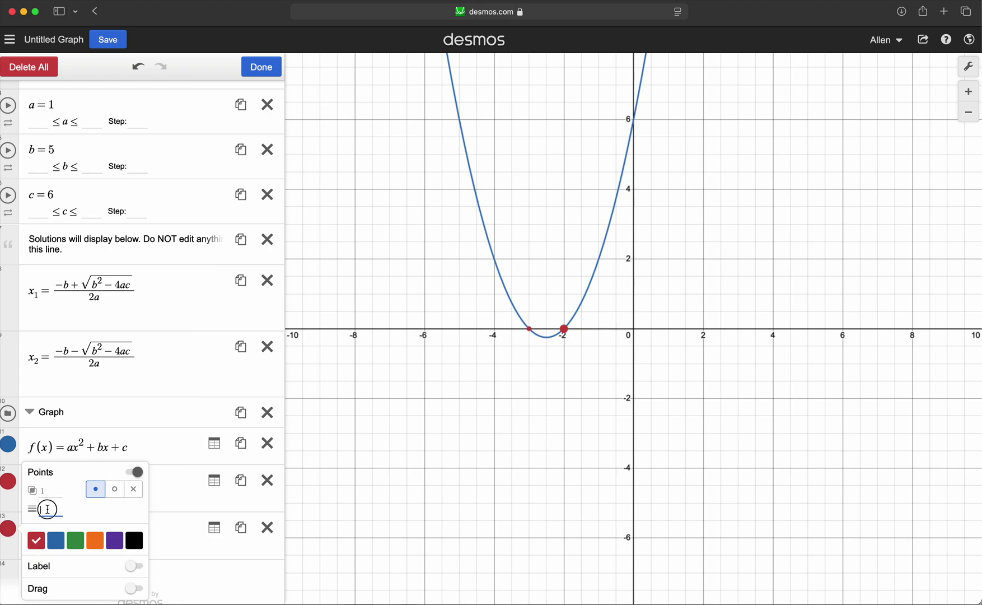
pyautogui.write('14')
pyautogui.click(261, 67)
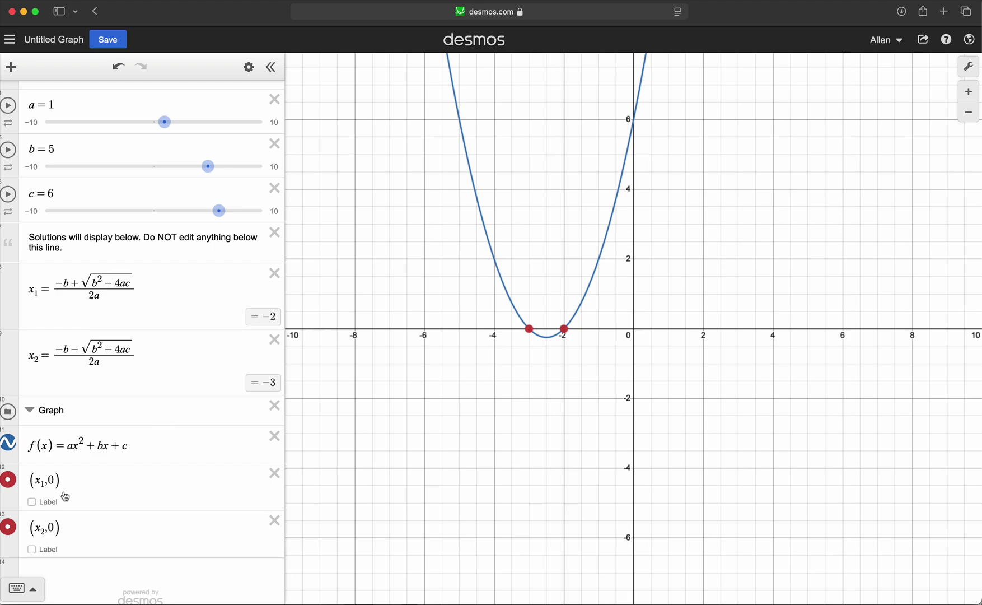
# - Show the coordinate labels on both points, (x_1, 0) and (x_2, 0)
pyautogui.click(32, 502)
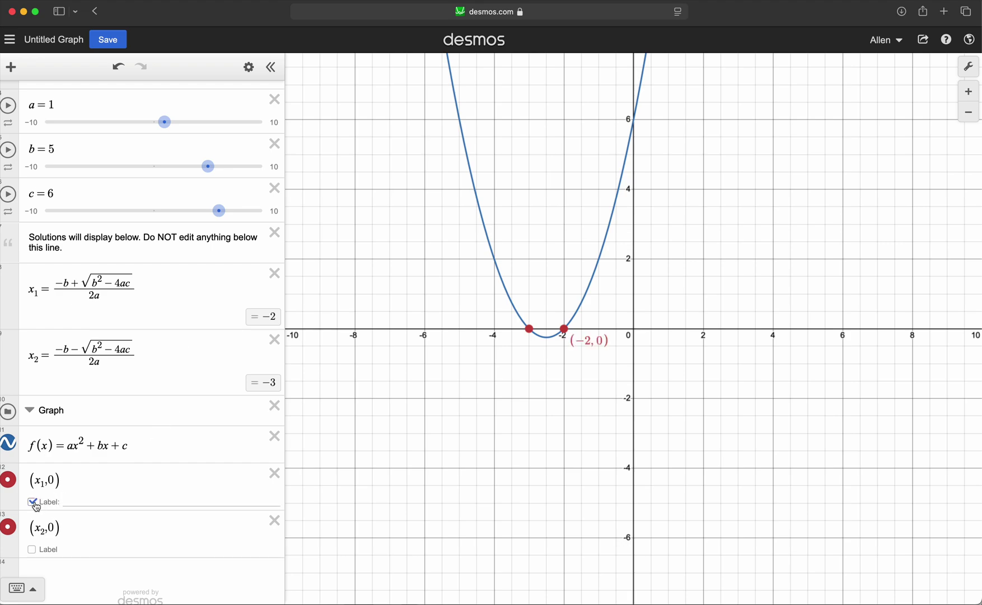
pyautogui.click(32, 549)
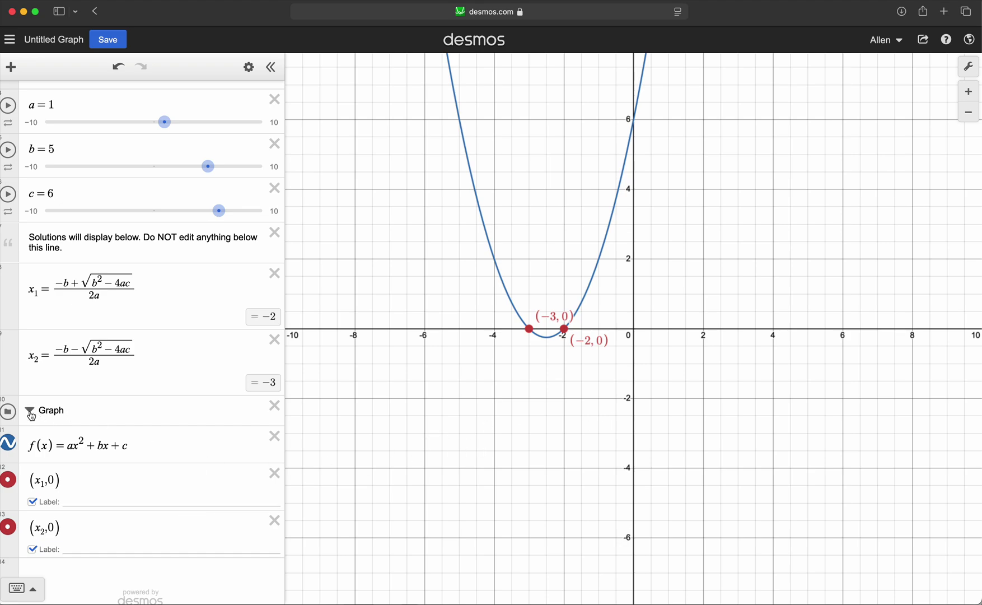
# - Move the function f(x) and both root points into the Graph folder and collapse the folder
pyautogui.click(30, 413)
pyautogui.moveTo(15, 431); pyautogui.dragTo(26, 433)
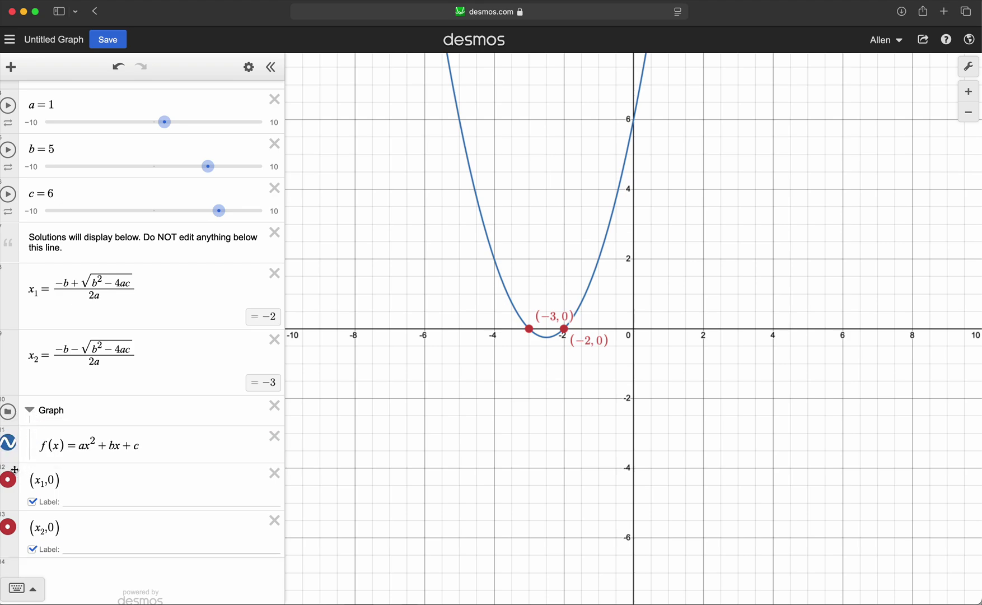
pyautogui.moveTo(16, 471); pyautogui.dragTo(24, 473)
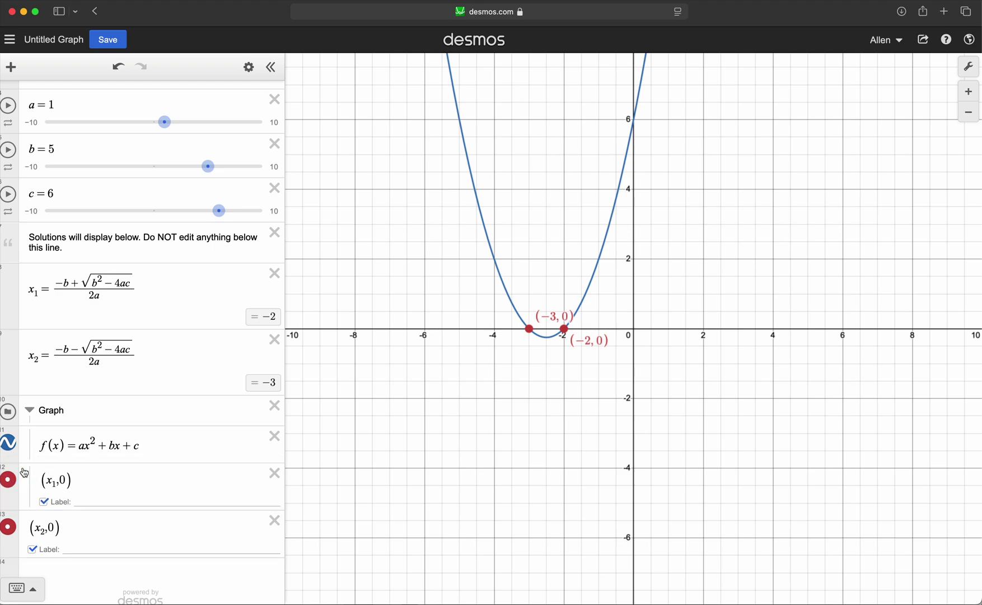
pyautogui.moveTo(24, 520); pyautogui.dragTo(29, 519)
pyautogui.click(31, 412)
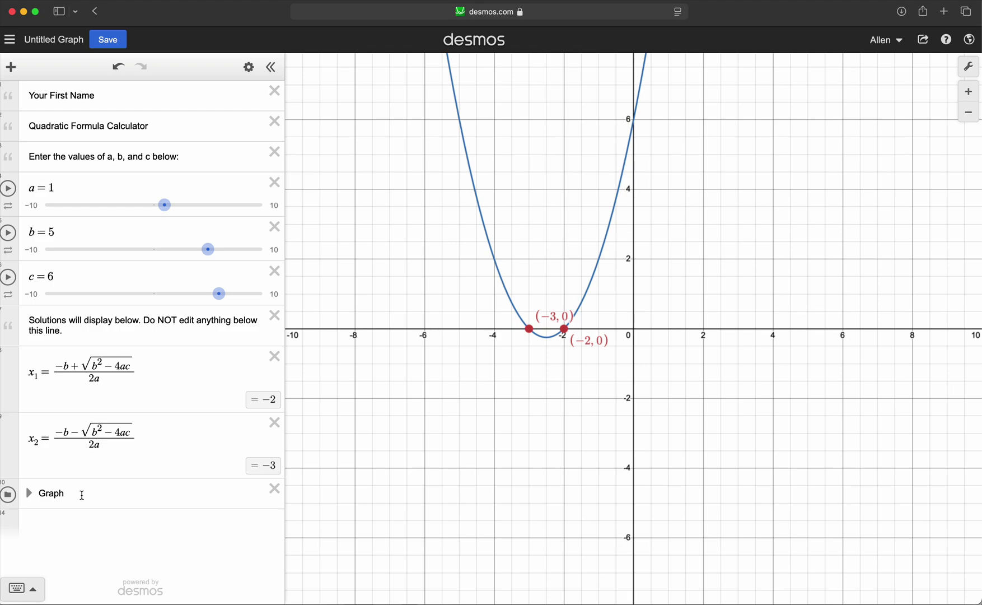
# - Expand the Graph folder to check its contents and collapse it again
pyautogui.click(31, 494)
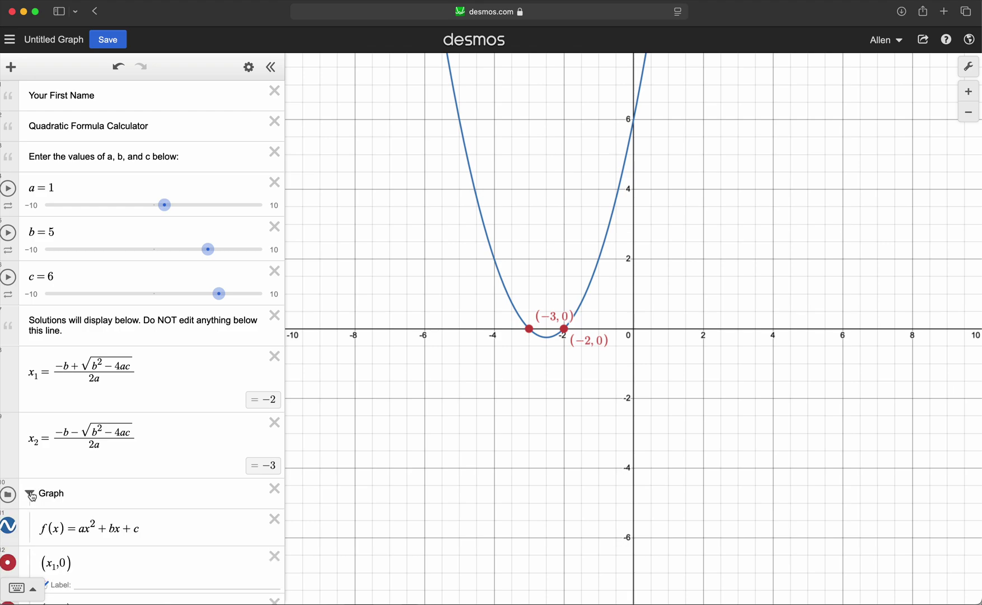
pyautogui.scroll(-3, 123, 493)
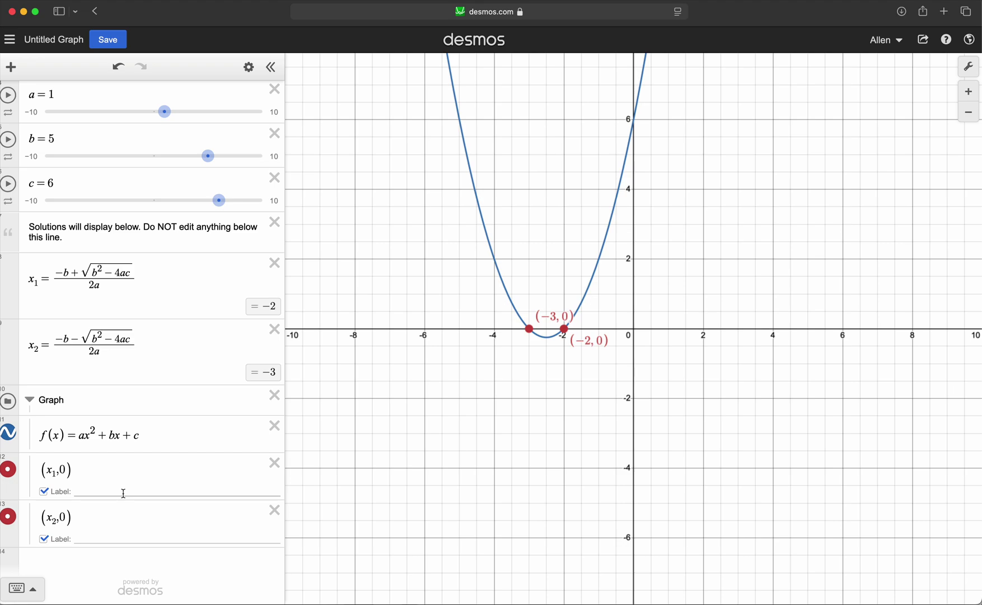
pyautogui.click(30, 400)
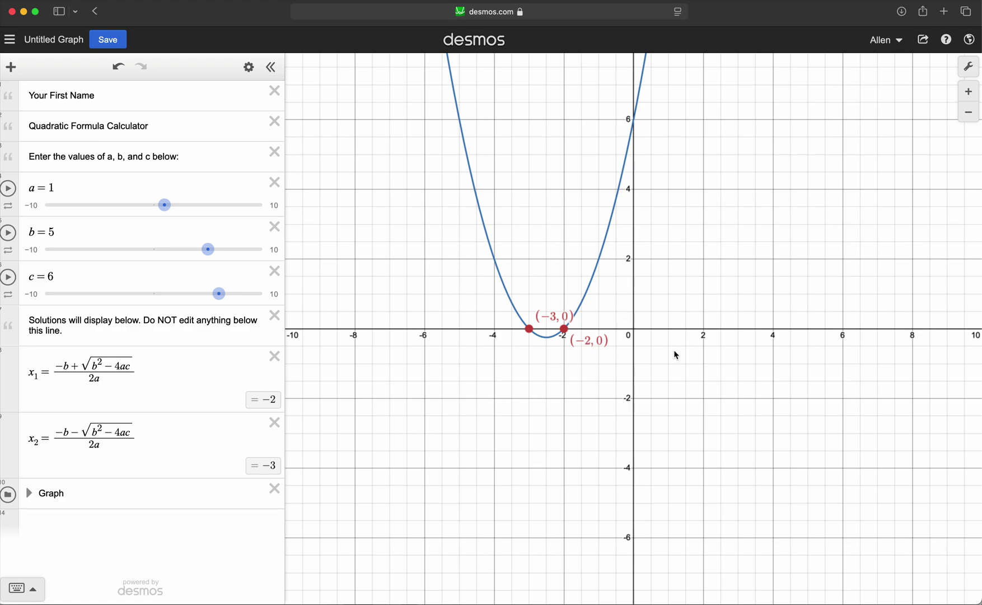
# - Turn on arrows for the graph's axes and set the upper limit of the x-axis to 2
pyautogui.scroll(5, 659, 361)
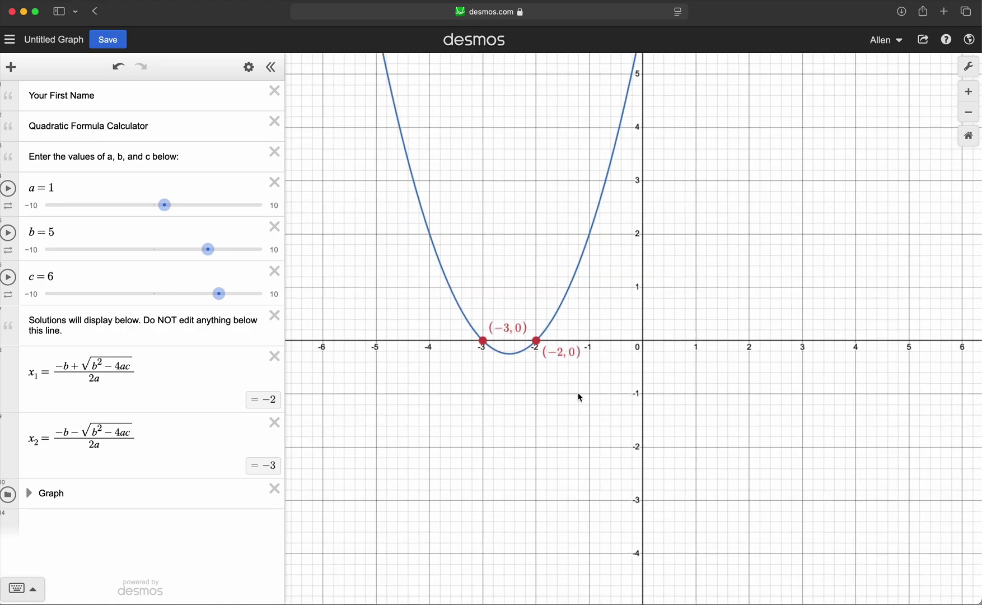
pyautogui.moveTo(581, 397); pyautogui.dragTo(588, 415)
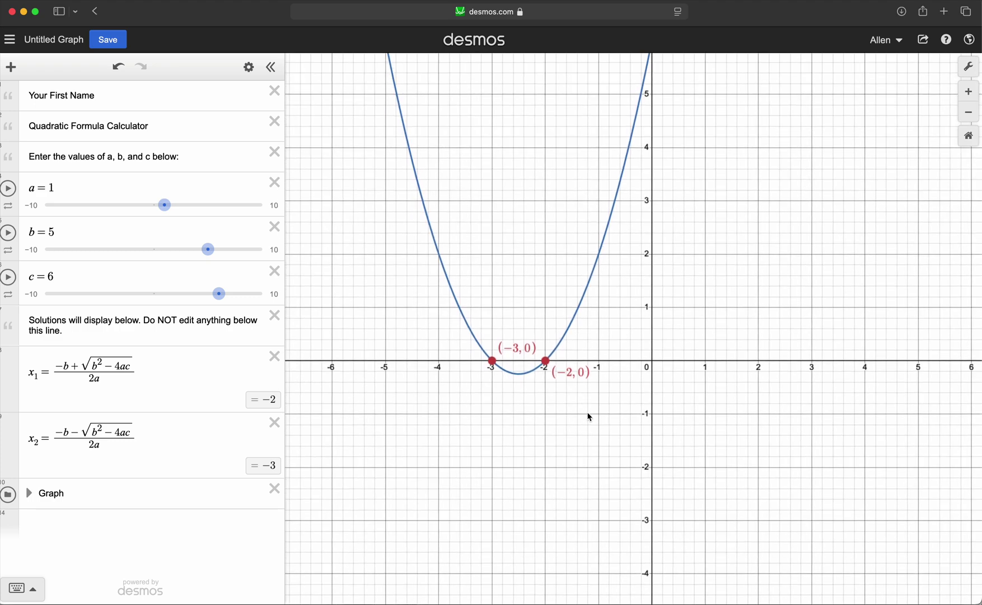
pyautogui.click(970, 67)
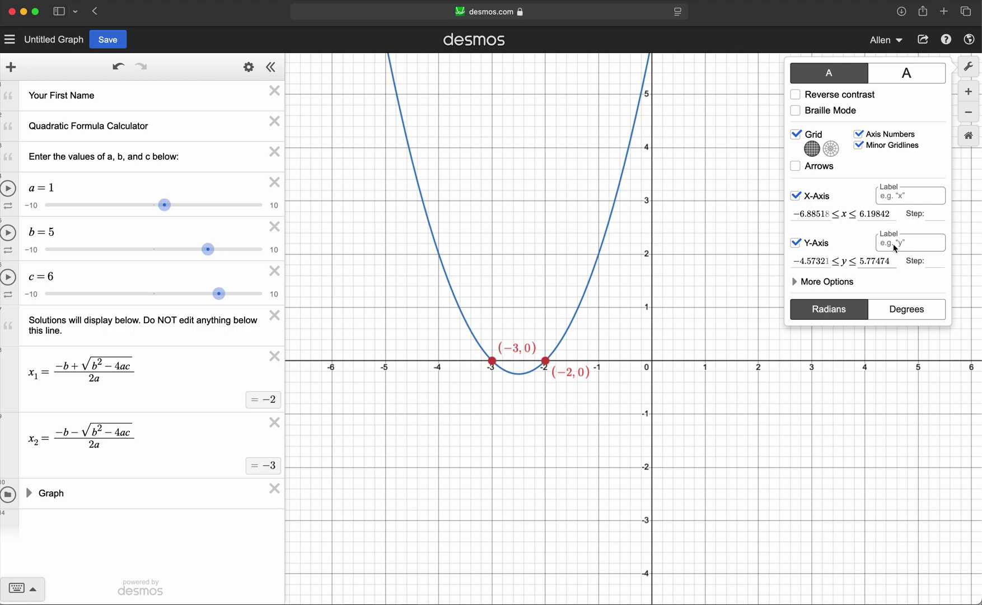
pyautogui.click(802, 170)
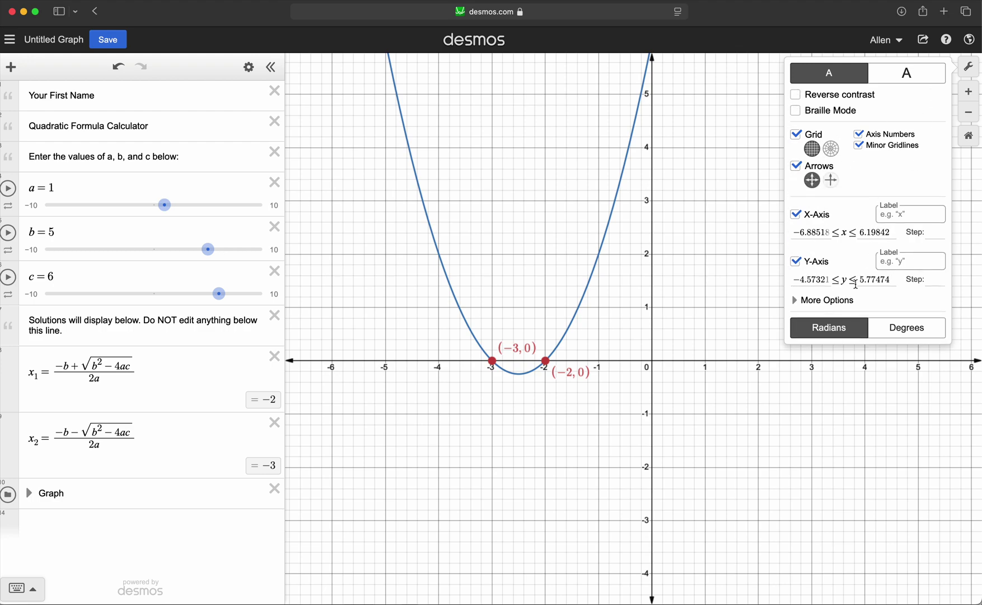
pyautogui.moveTo(861, 232); pyautogui.dragTo(897, 233)
pyautogui.write('2')
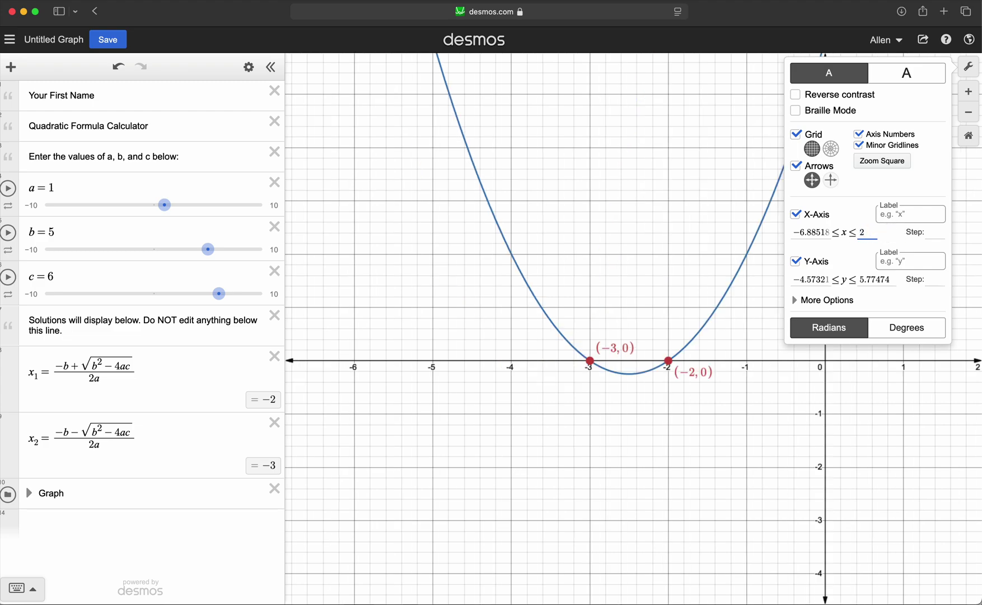
pyautogui.click(970, 69)
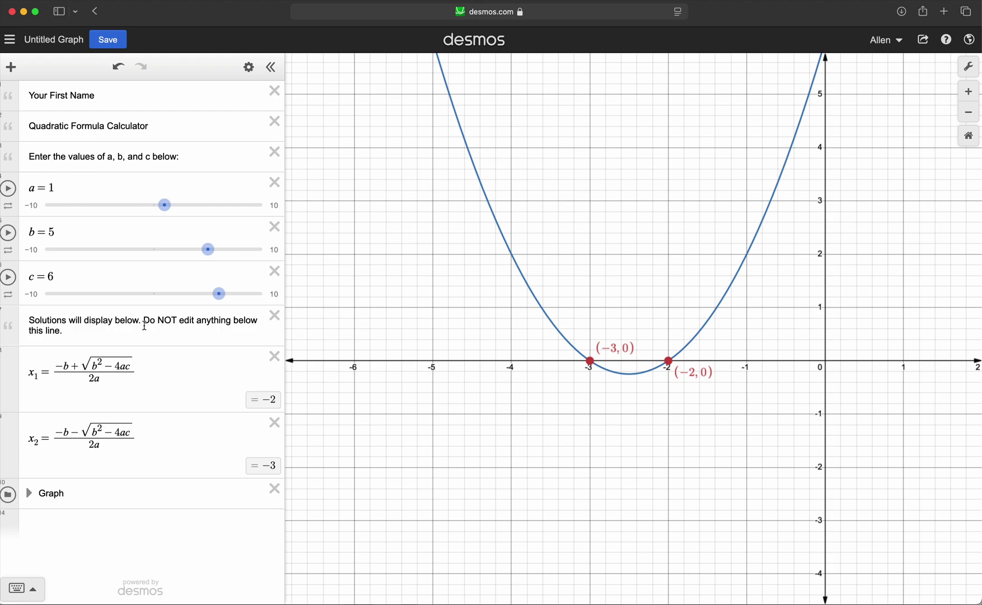
# - Expand the Graph folder and review the whole expression list from the coefficients to the root points
pyautogui.click(29, 495)
pyautogui.scroll(-4, 158, 471)
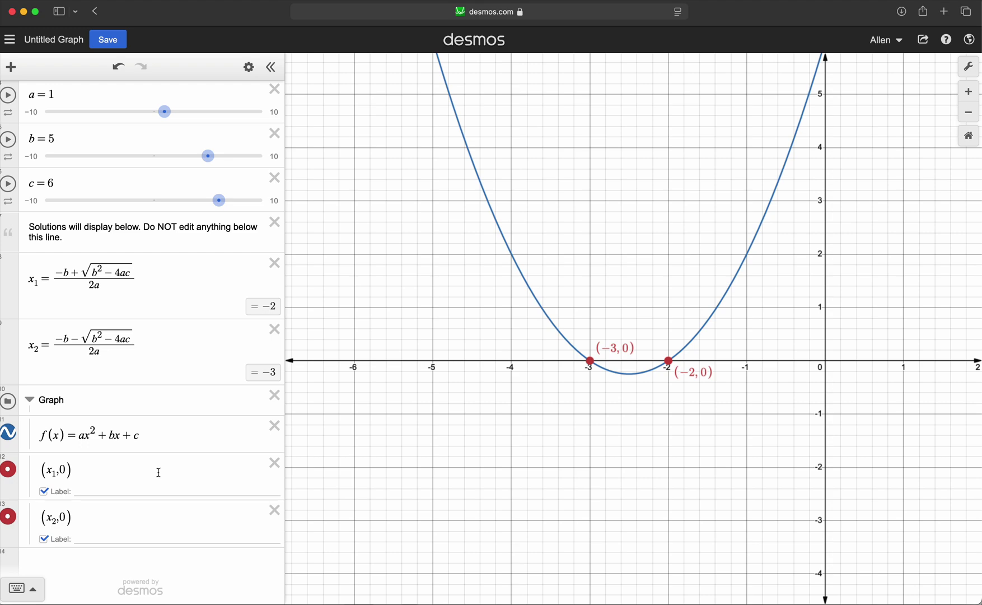
pyautogui.scroll(3, 180, 338)
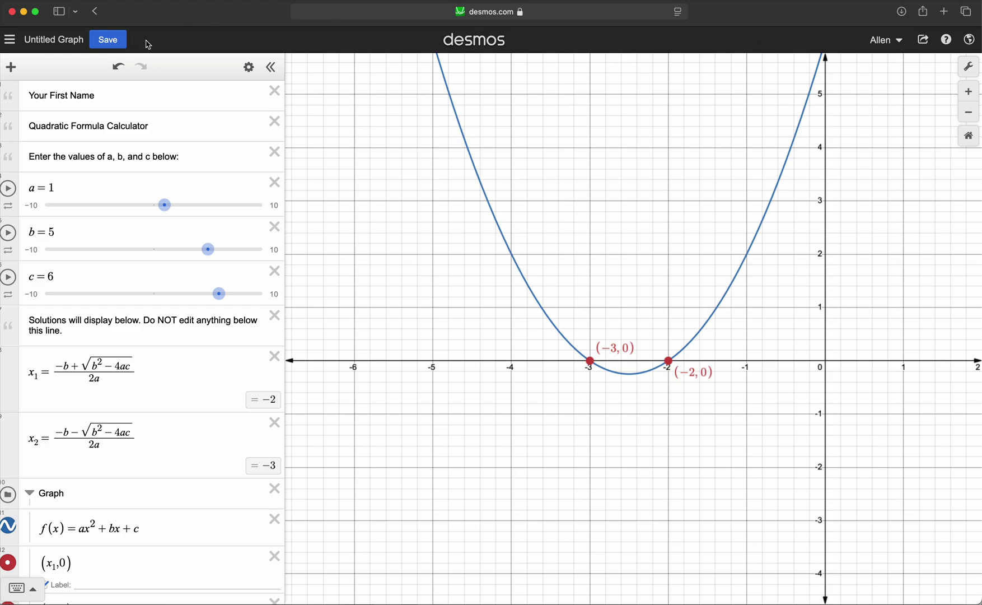
# - Save the graph with the title "Discussion Quadratic Formula"
pyautogui.click(121, 44)
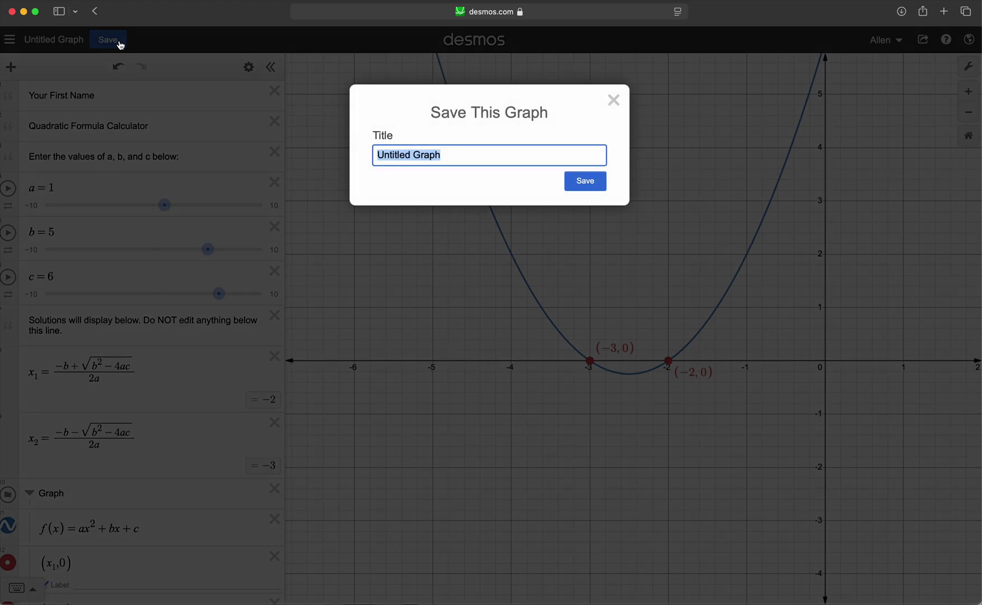
pyautogui.write('Discussion ')
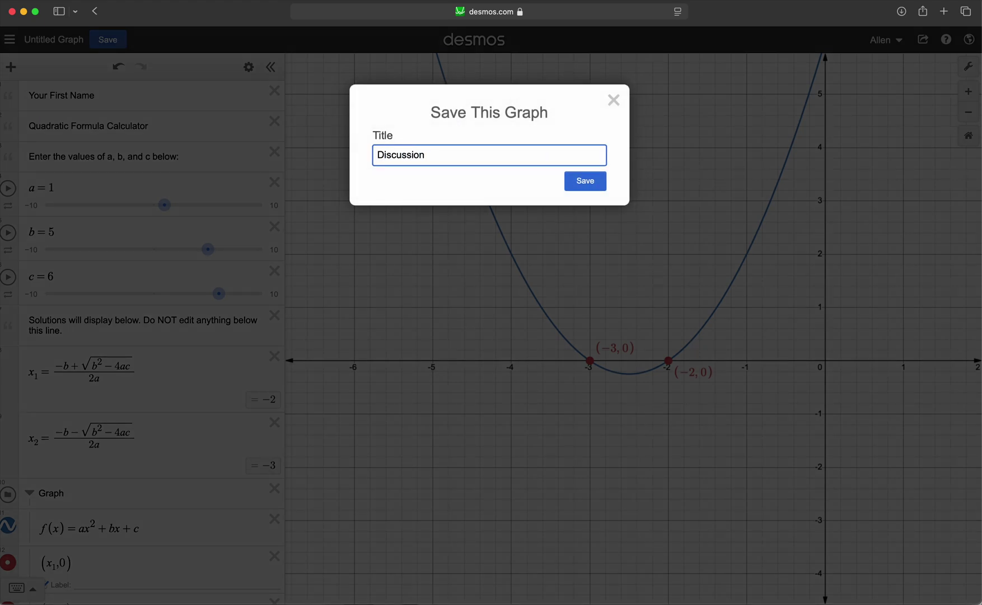
pyautogui.write('Quadratic Formula')
pyautogui.click(582, 185)
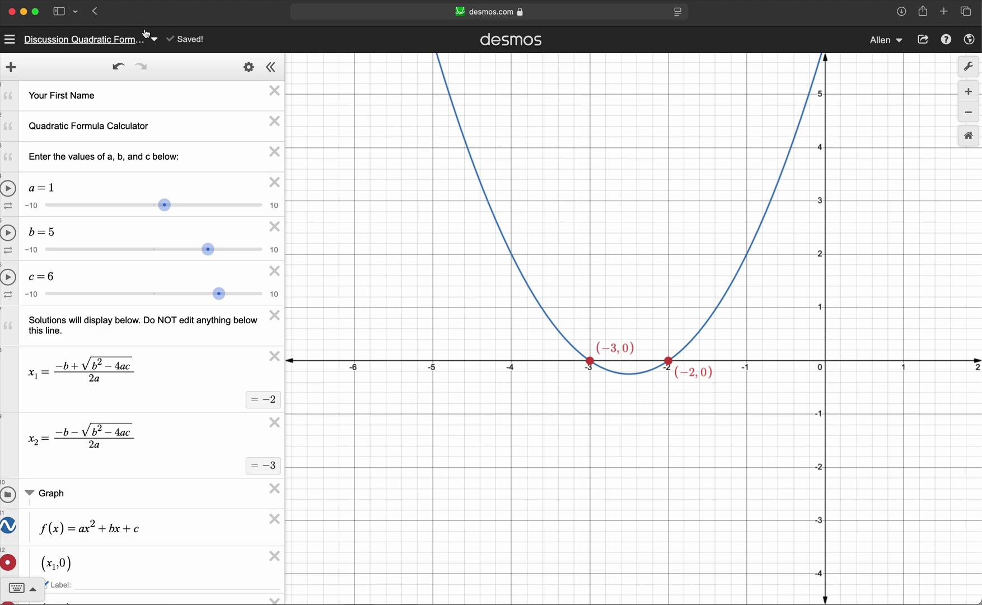
# - View the list of saved graphs and the account options, and close them again
pyautogui.click(10, 40)
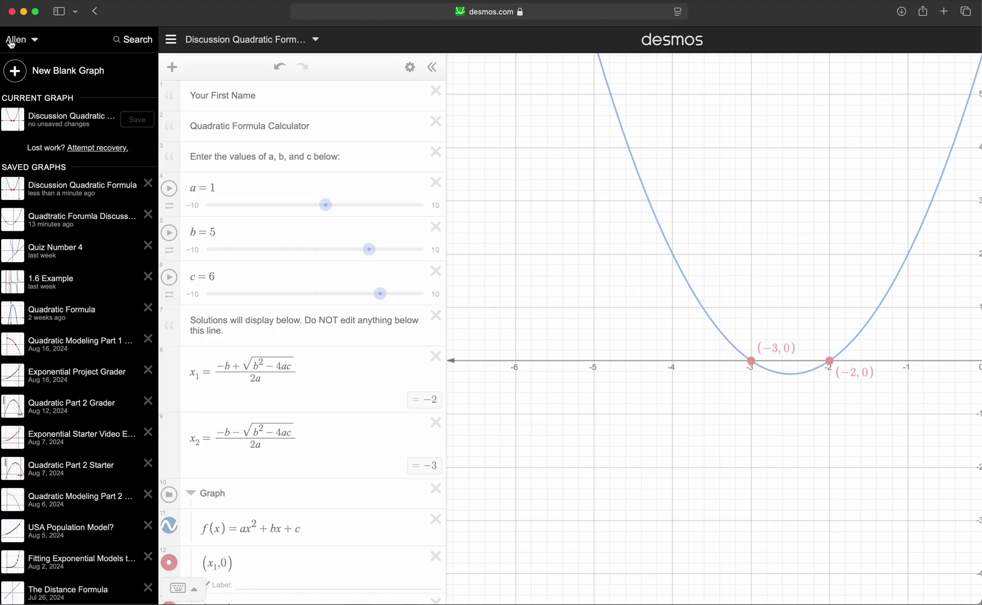
pyautogui.click(10, 43)
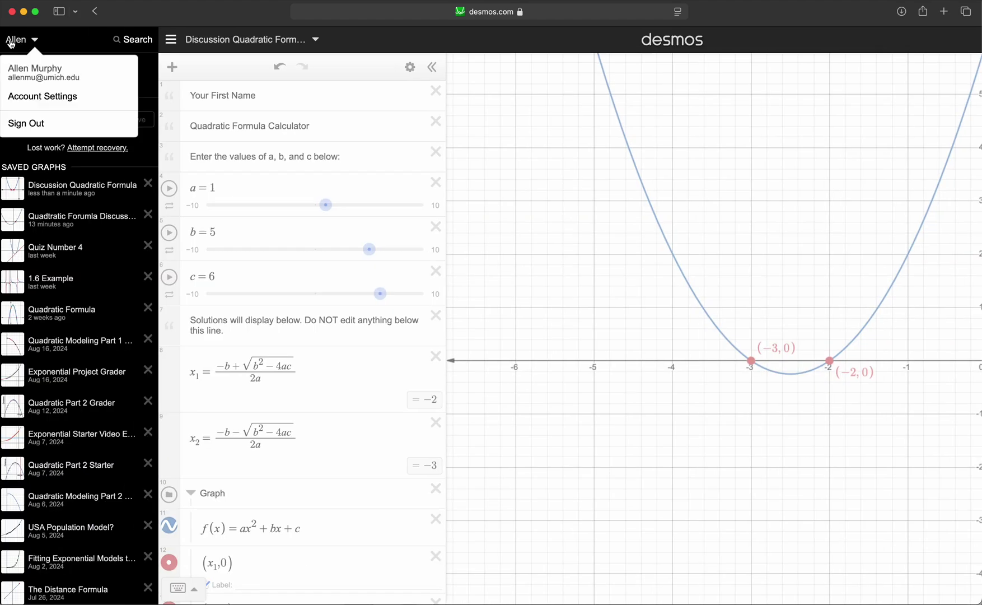
pyautogui.click(383, 41)
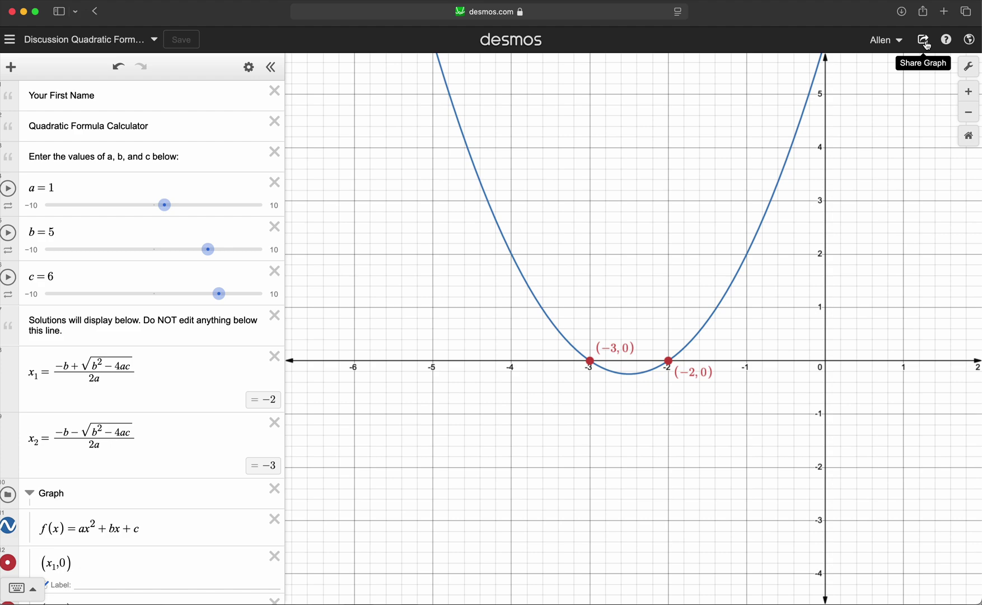
# - Copy the share link of the saved graph
pyautogui.click(928, 45)
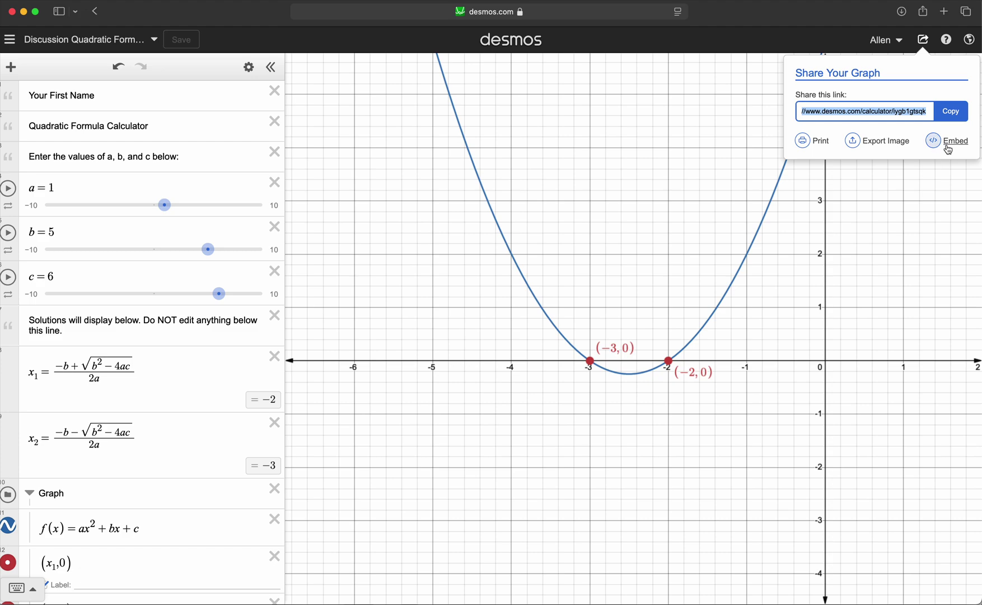
pyautogui.click(951, 112)
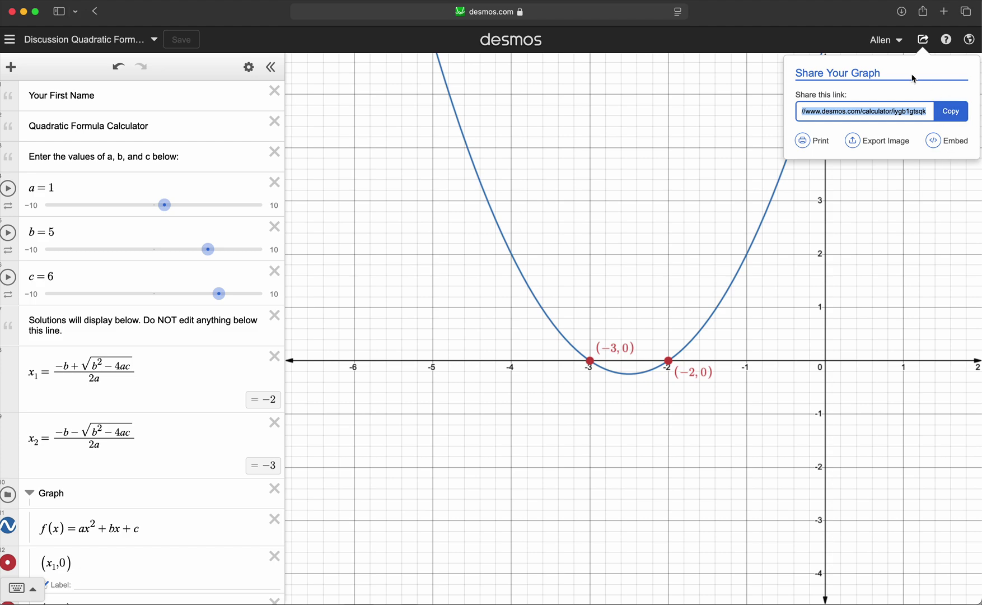